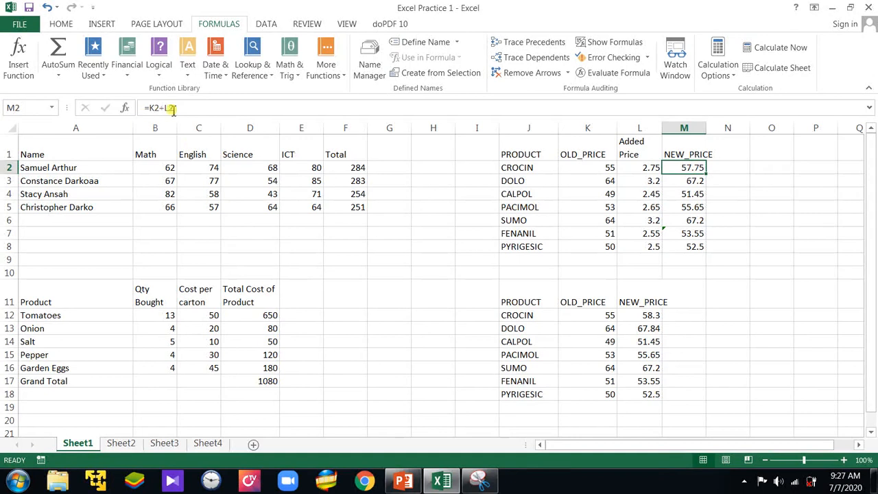
Step: Change the CROCIN NEW_PRICE formula in M2 to =K2+(K2*(5/100))
{"action": "left_click", "coordinate": [195, 108]}
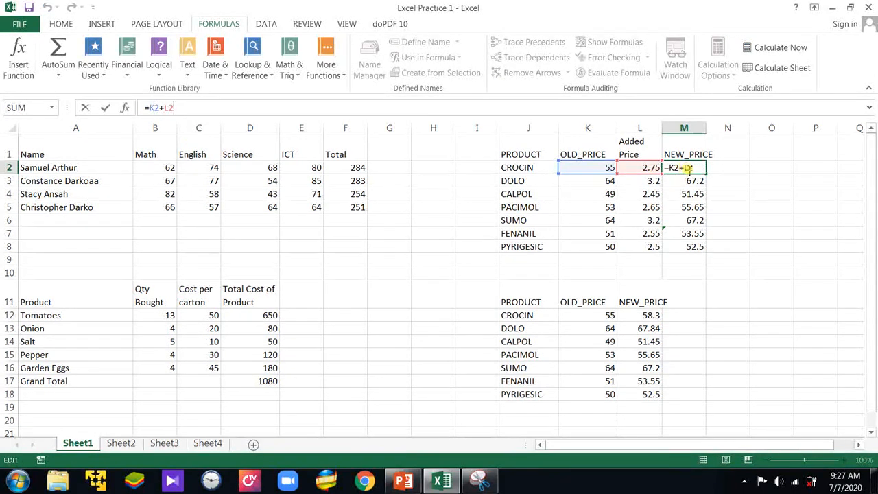
{"action": "left_click", "coordinate": [689, 193]}
{"action": "left_click", "coordinate": [687, 168]}
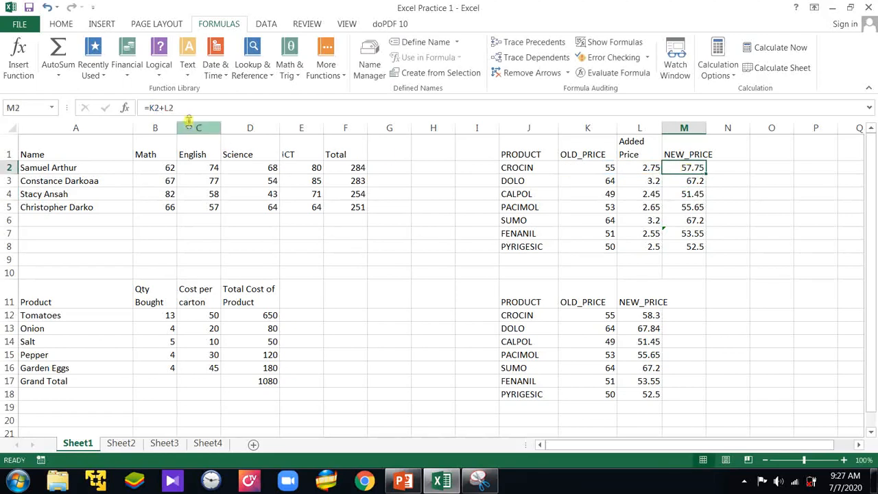
{"action": "left_click", "coordinate": [164, 108]}
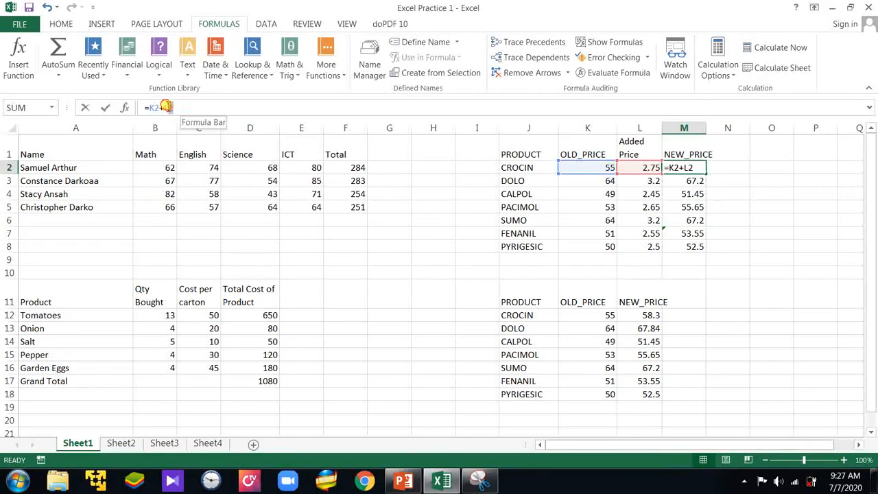
{"action": "left_click_drag", "start_coordinate": [151, 108], "coordinate": [235, 111]}
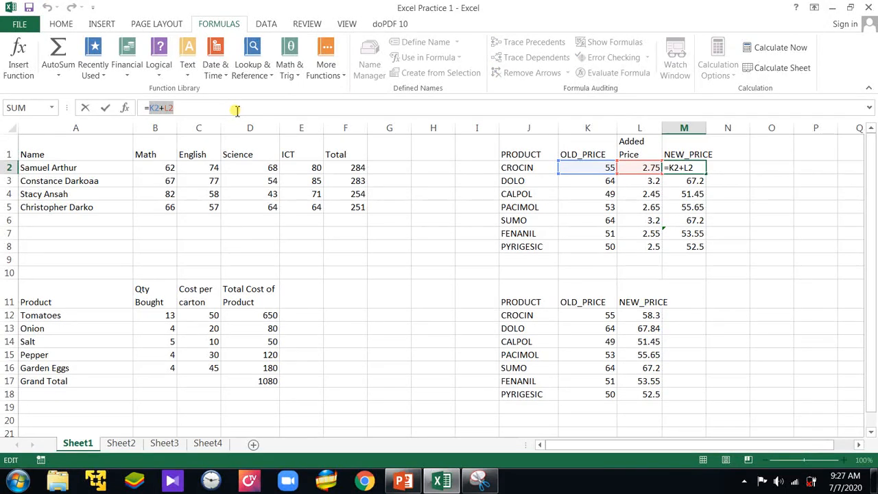
{"action": "key", "text": "Caps_Lock"}
{"action": "type", "text": "K2"}
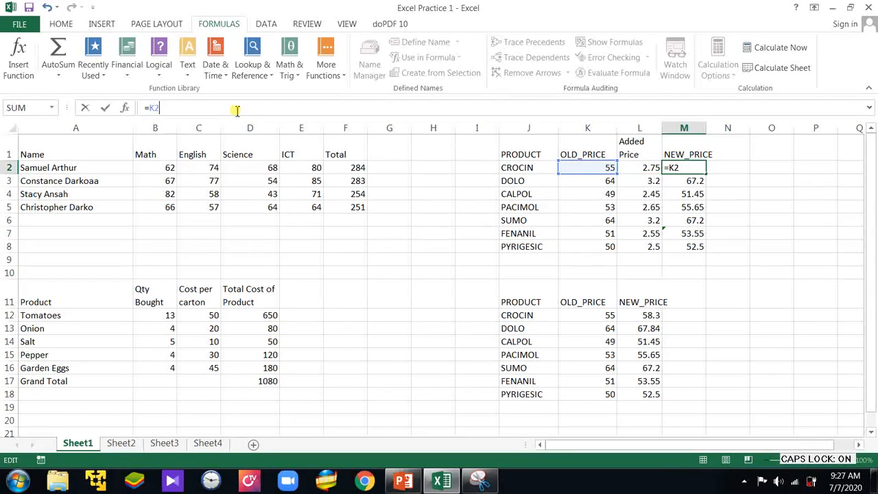
{"action": "type", "text": "+("}
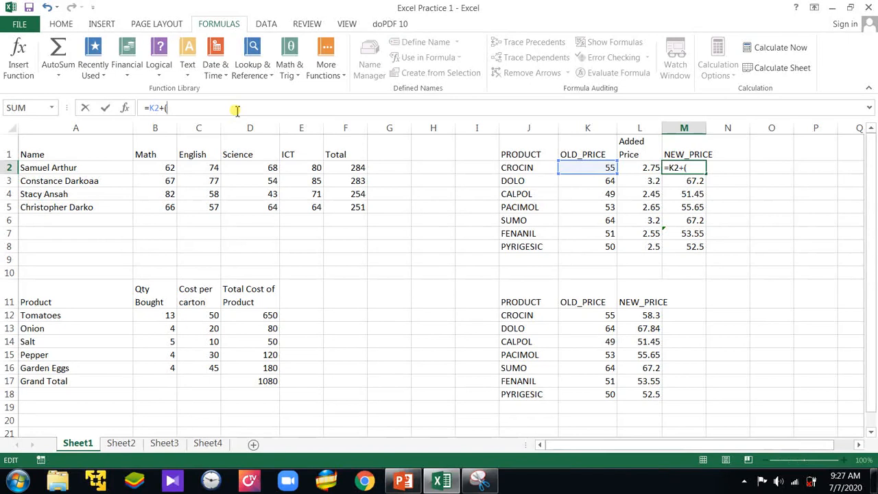
{"action": "type", "text": "K2"}
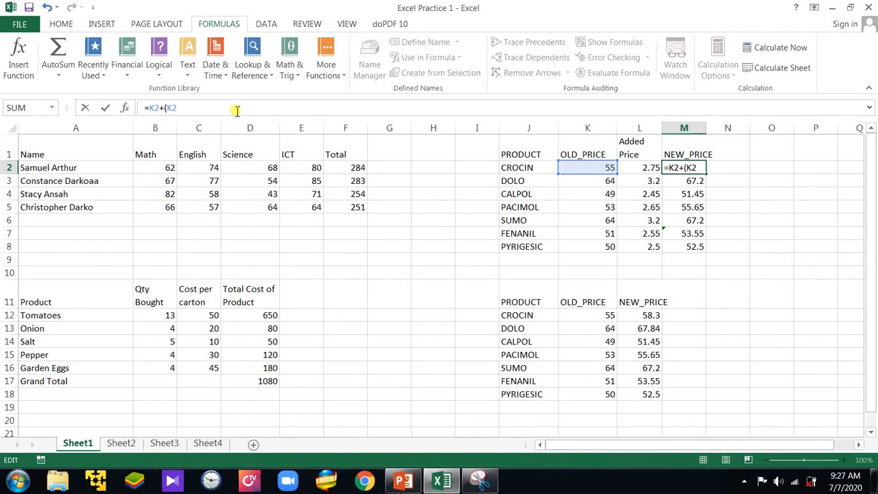
{"action": "type", "text": "*(5/"}
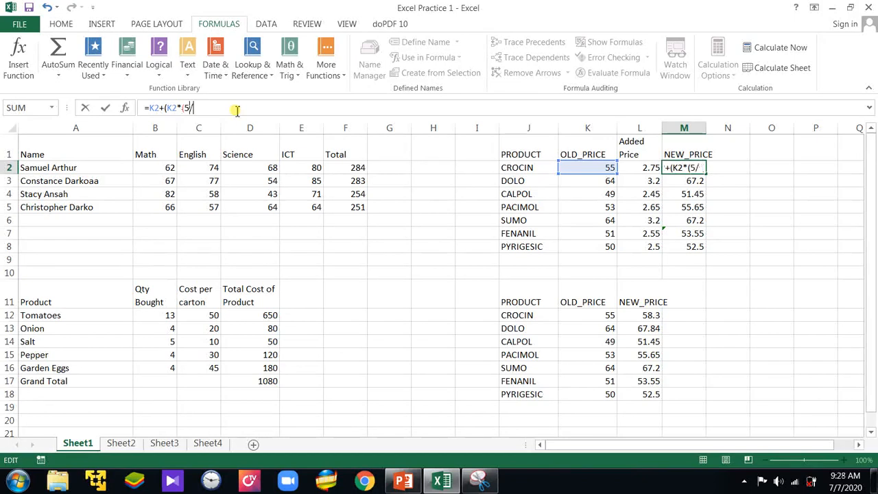
{"action": "type", "text": "100)"}
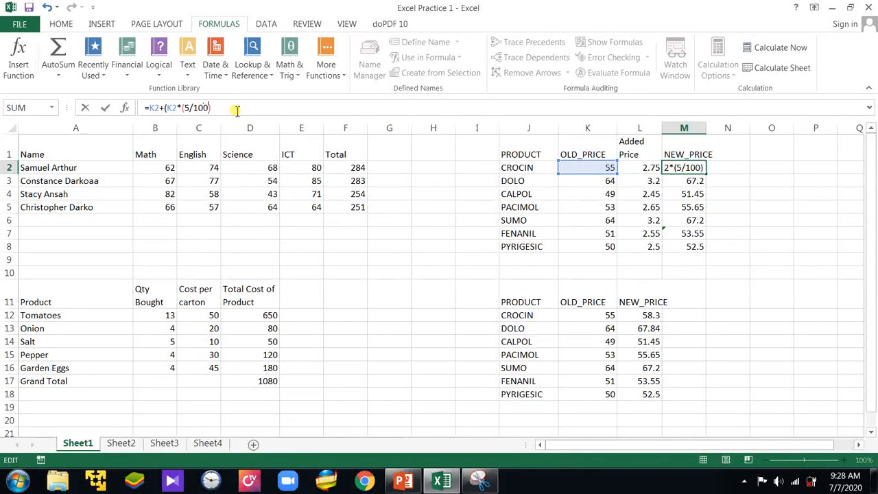
{"action": "type", "text": ")"}
{"action": "key", "text": "Return"}
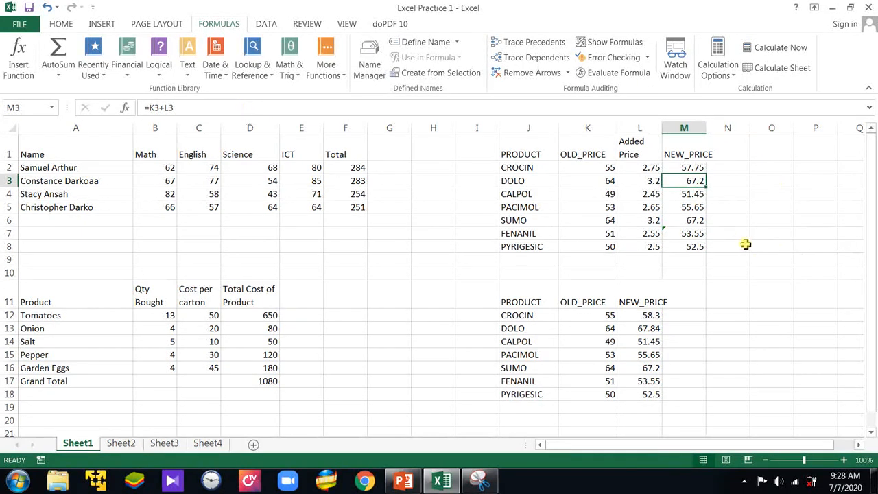
Step: Change the DOLO NEW_PRICE formula in M3 to =K3+(K3*(5/100))
{"action": "double_click", "coordinate": [693, 181]}
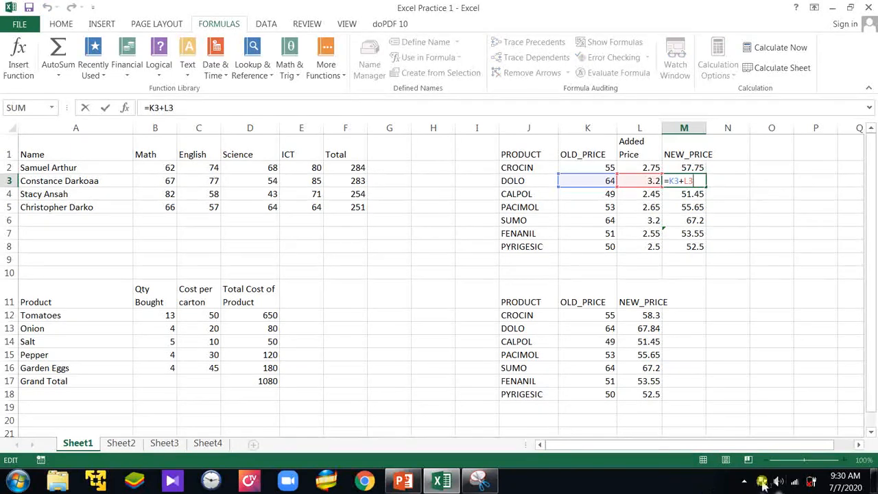
{"action": "left_click", "coordinate": [743, 480]}
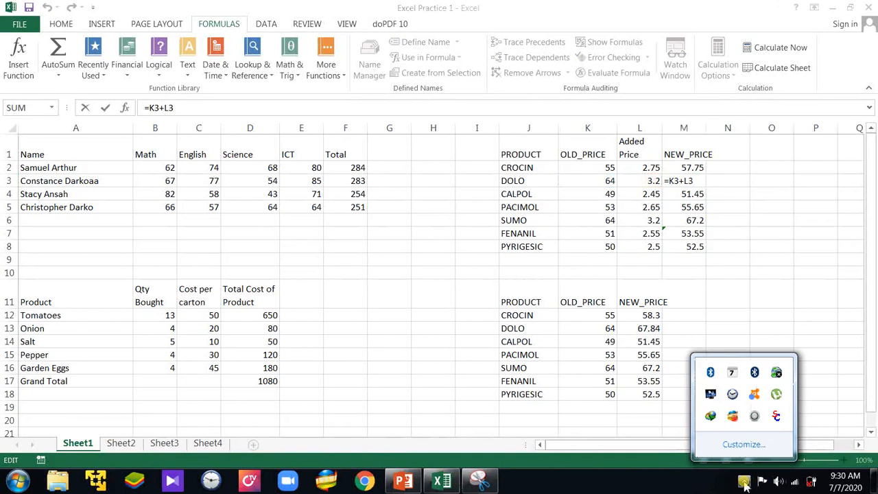
{"action": "left_click", "coordinate": [600, 7]}
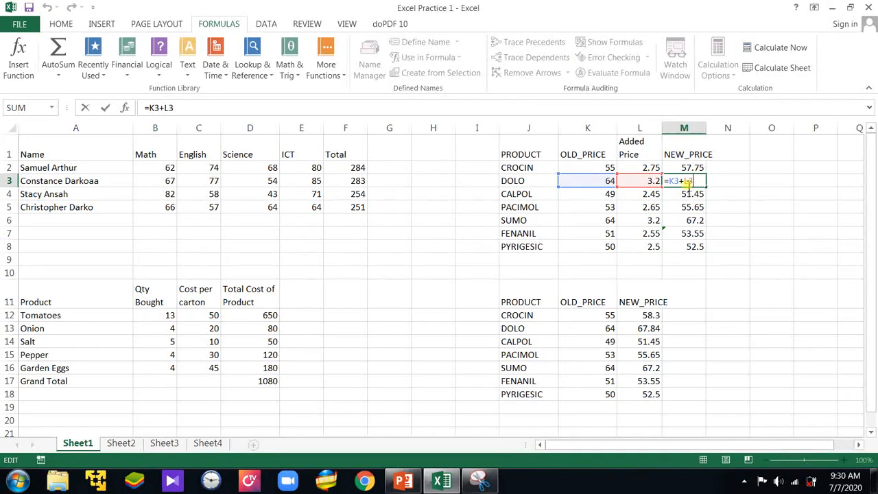
{"action": "left_click_drag", "start_coordinate": [695, 181], "coordinate": [670, 181]}
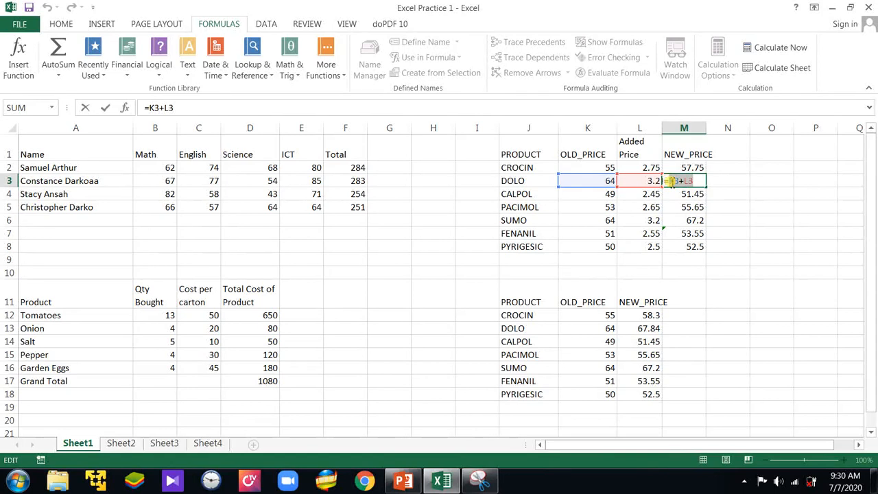
{"action": "key", "text": "BackSpace"}
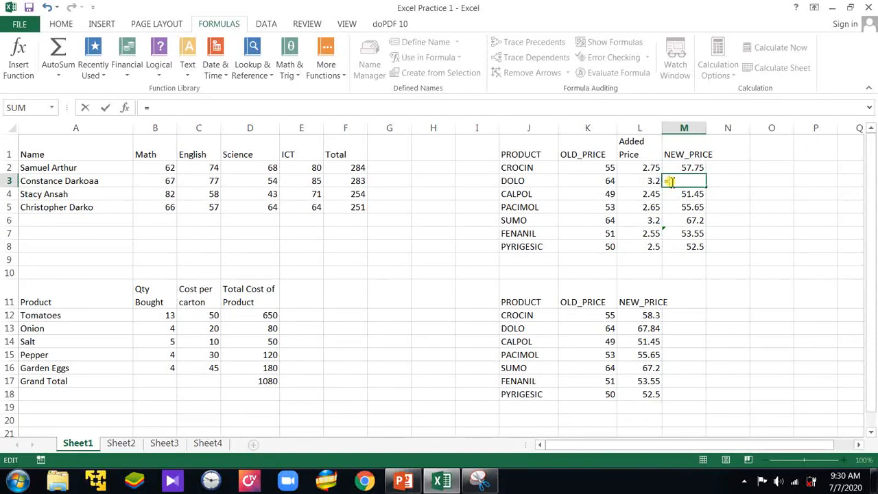
{"action": "type", "text": "K"}
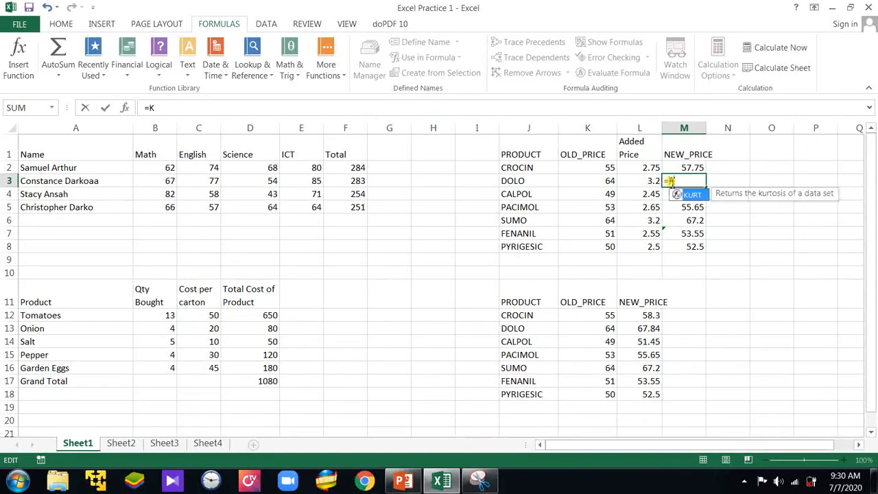
{"action": "type", "text": "3+"}
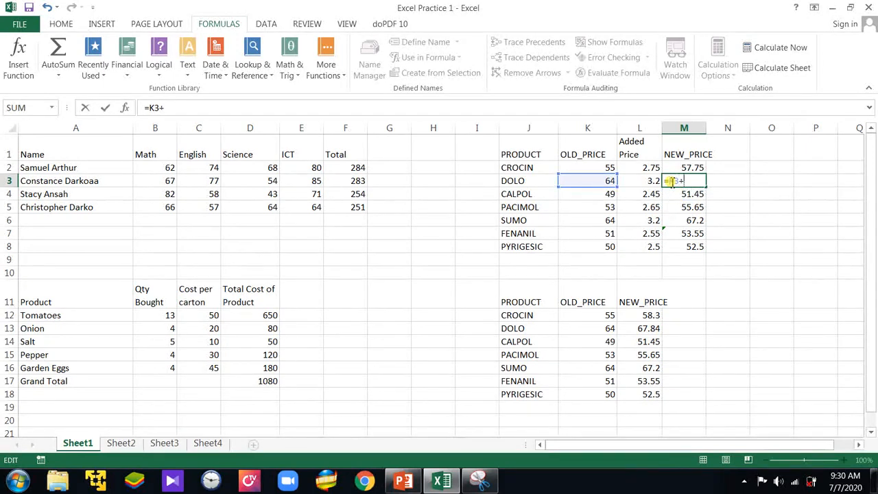
{"action": "type", "text": "(K"}
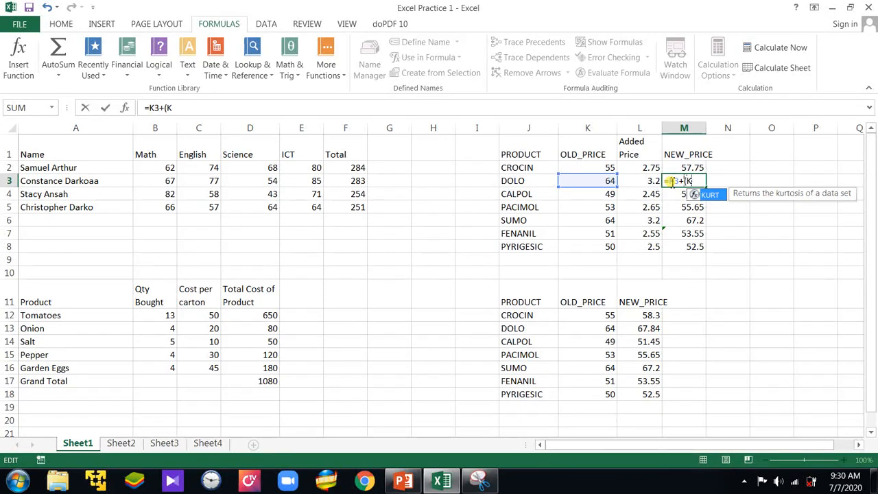
{"action": "type", "text": "3"}
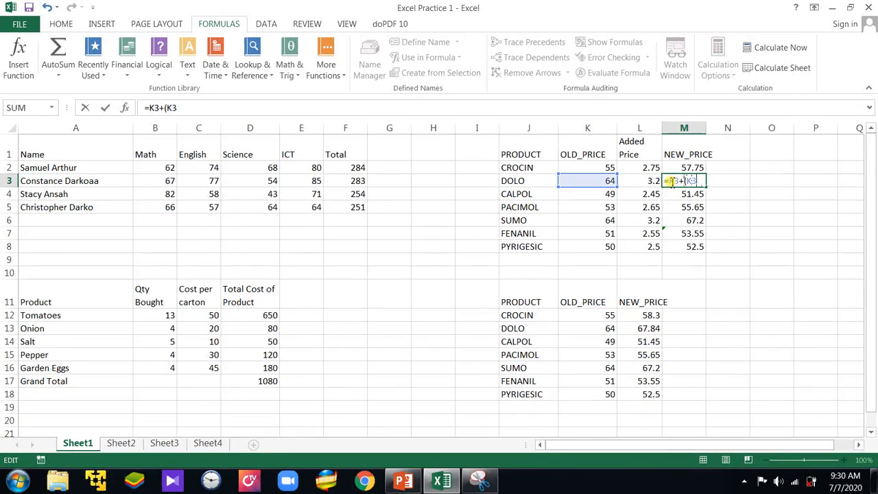
{"action": "type", "text": "*(5/100"}
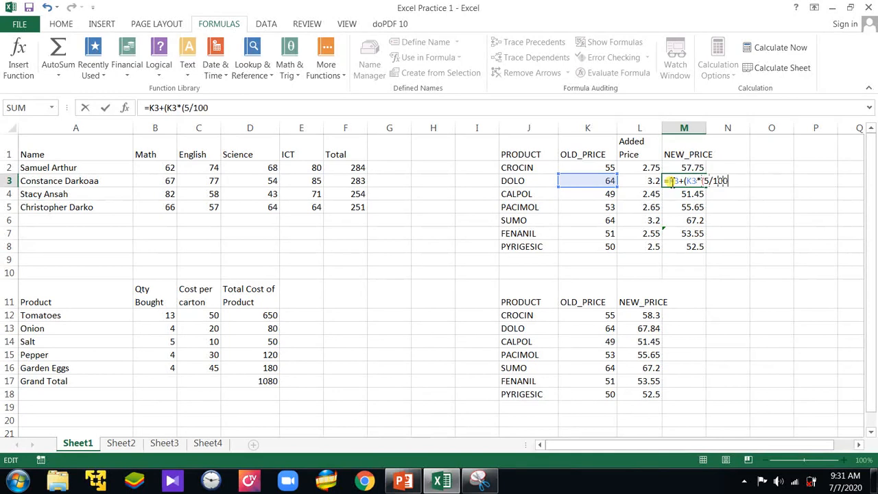
{"action": "type", "text": "))"}
{"action": "key", "text": "Return"}
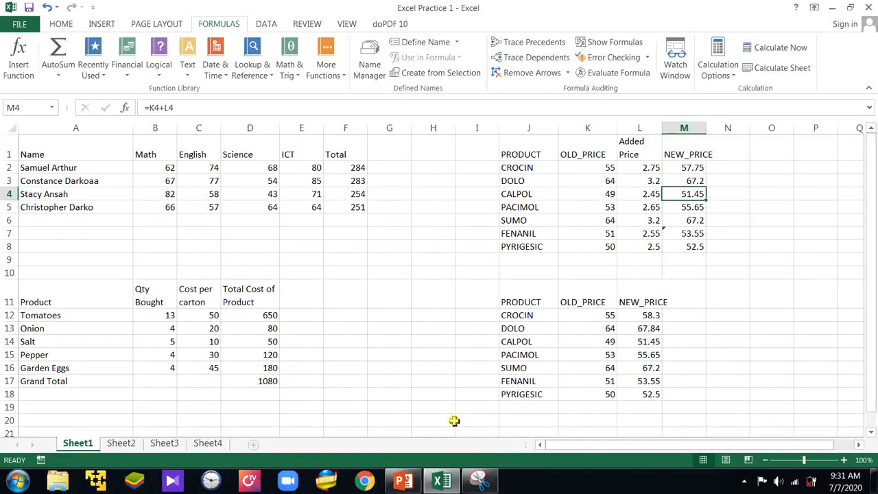
Step: Switch to the PowerPoint presentation and start the slide show from the Copying Formula slide
{"action": "left_click", "coordinate": [410, 482]}
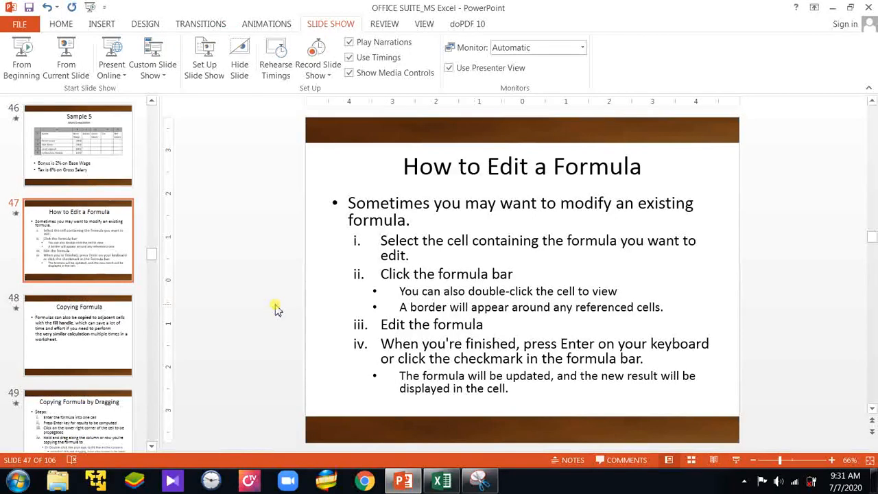
{"action": "key", "text": "Down"}
{"action": "left_click", "coordinate": [69, 58]}
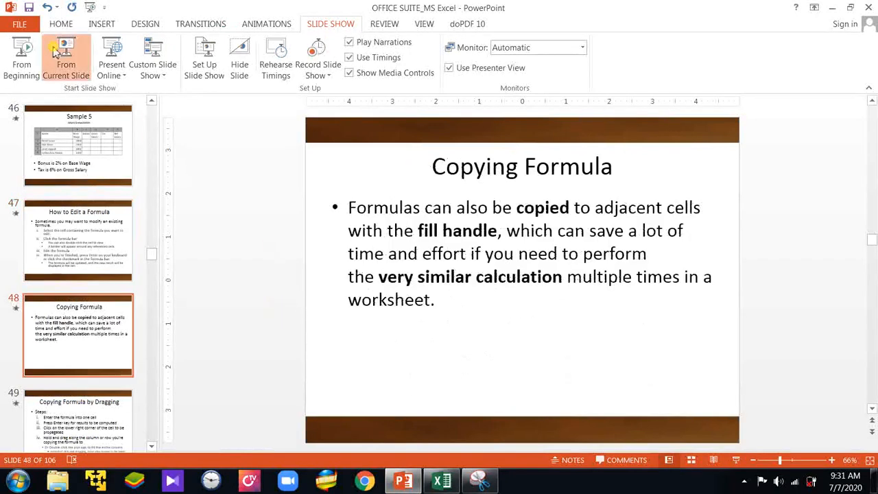
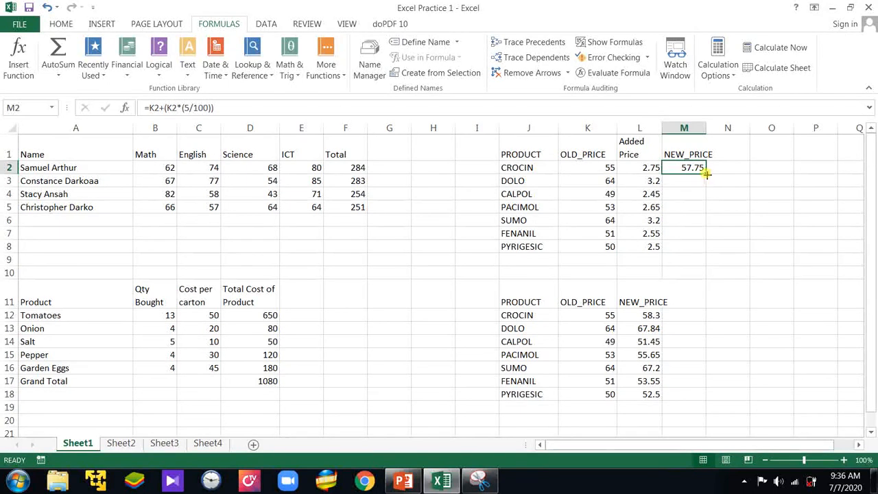
Step: Copy the NEW_PRICE formula from M2 down through M8 with the fill handle
{"action": "left_click_drag", "start_coordinate": [706, 173], "coordinate": [703, 253]}
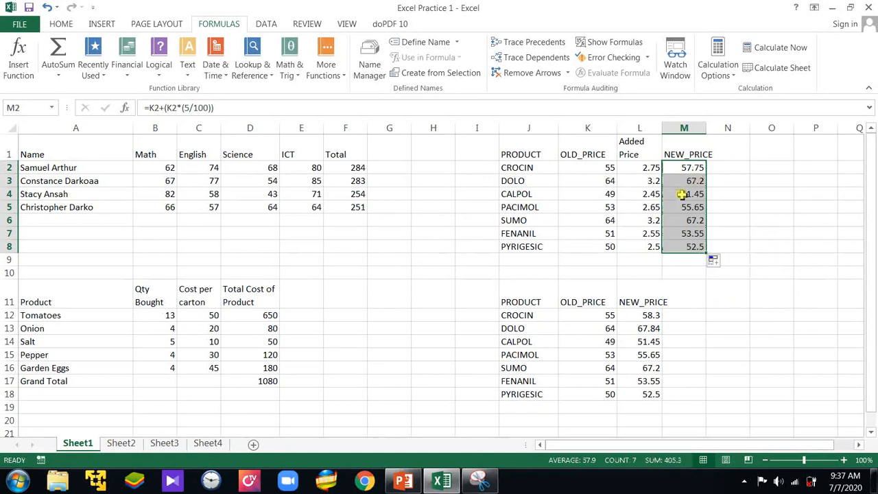
{"action": "left_click", "coordinate": [688, 260]}
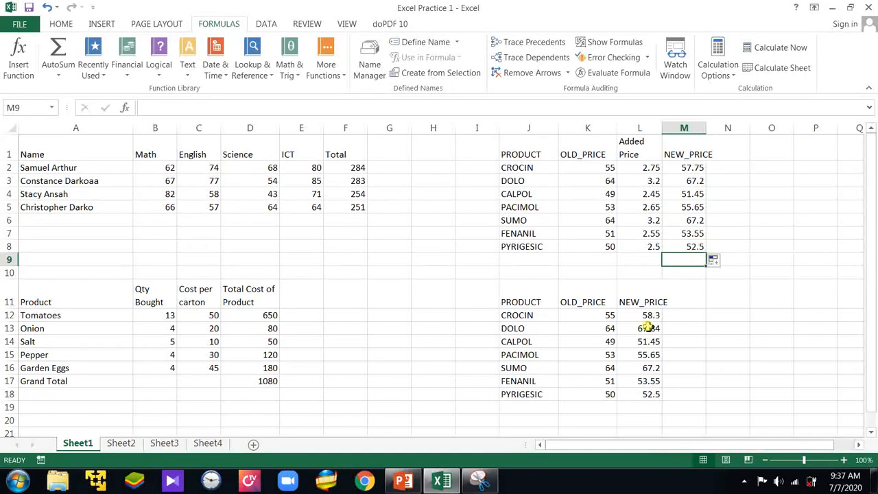
Step: Clear the lower price table's NEW_PRICE cells below CROCIN and refill them through L18 from the formula in L12
{"action": "left_click_drag", "start_coordinate": [645, 330], "coordinate": [646, 401]}
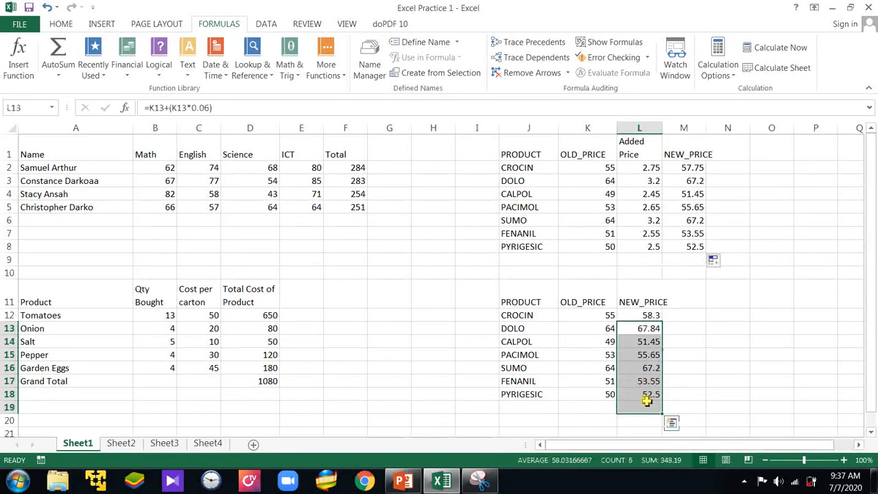
{"action": "key", "text": "Delete"}
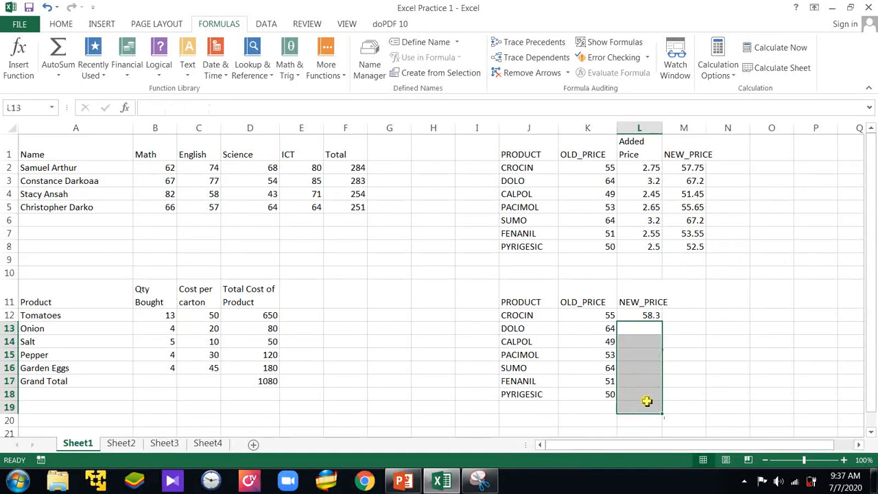
{"action": "left_click", "coordinate": [653, 316]}
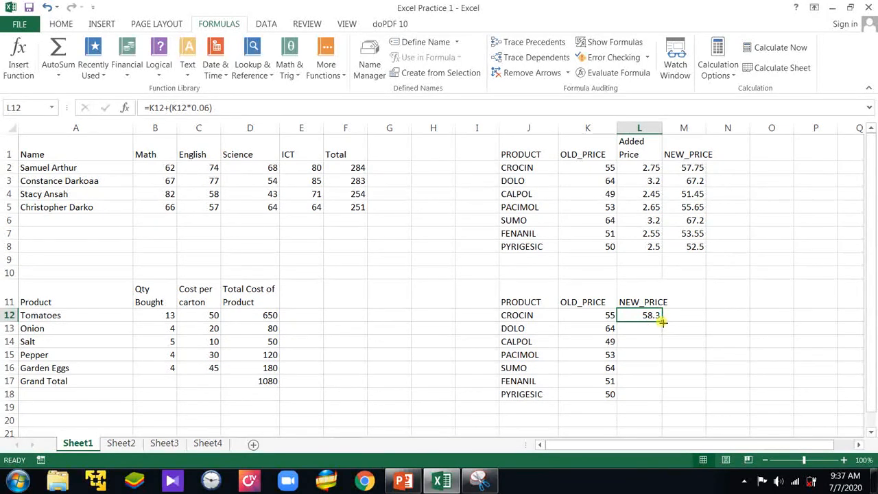
{"action": "left_click_drag", "start_coordinate": [663, 322], "coordinate": [660, 398]}
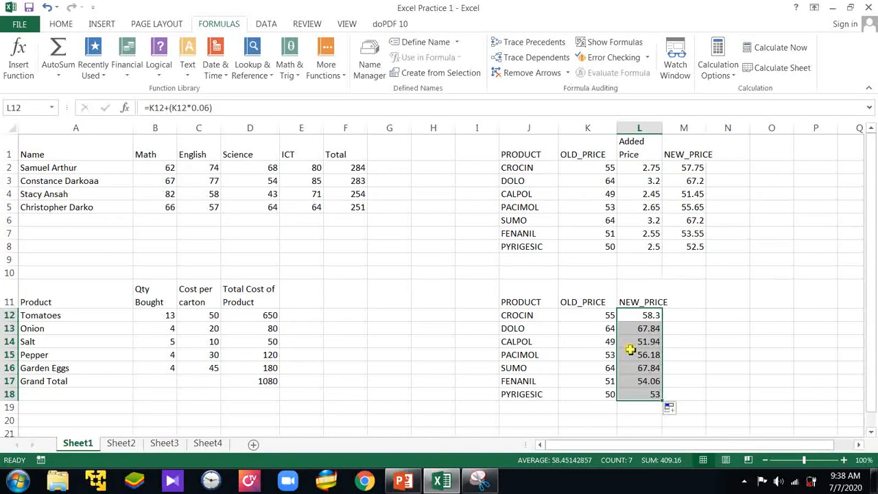
Step: Clear the student totals in F3:F5 and auto-fill them from the formula in F2
{"action": "left_click", "coordinate": [349, 180]}
{"action": "left_click_drag", "start_coordinate": [348, 180], "coordinate": [349, 203]}
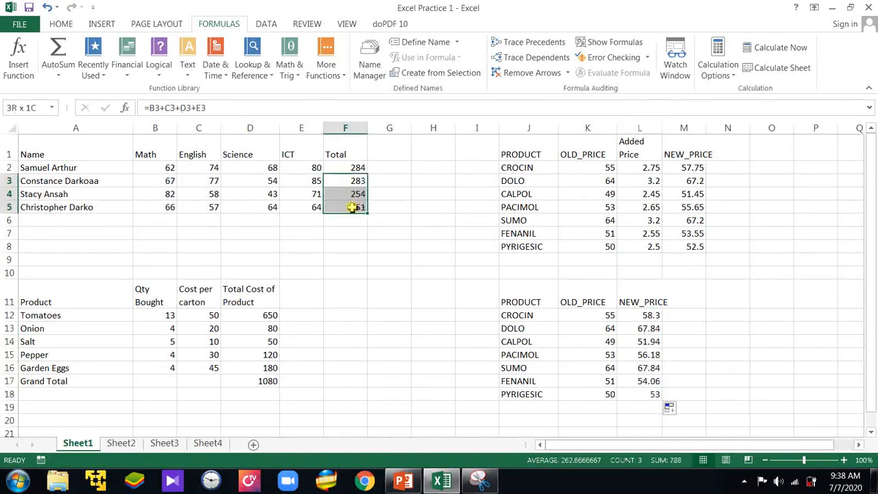
{"action": "key", "text": "Delete"}
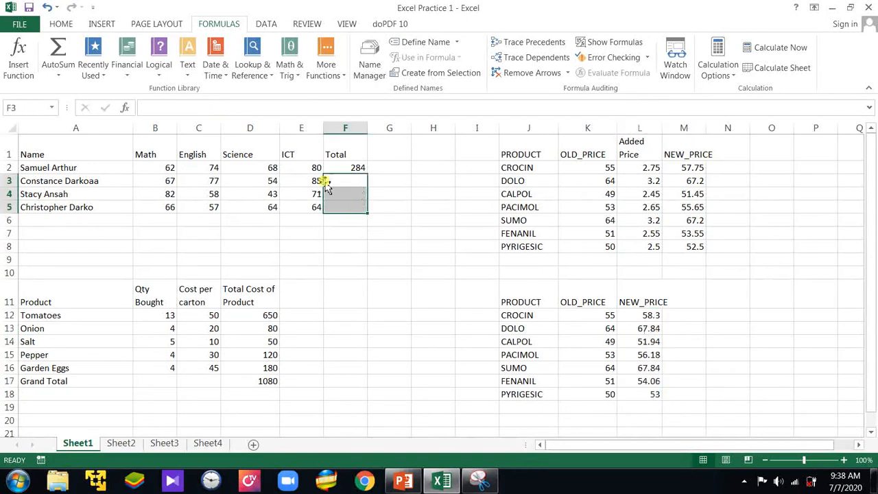
{"action": "left_click", "coordinate": [351, 168]}
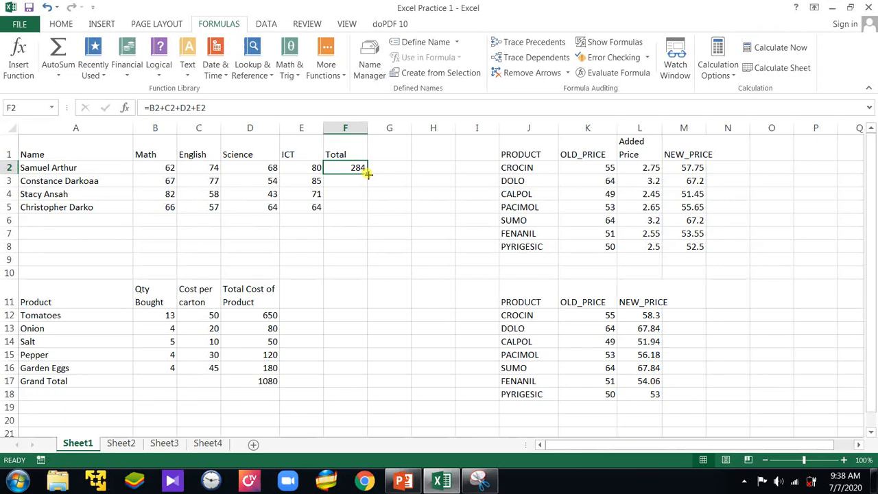
{"action": "double_click", "coordinate": [367, 175]}
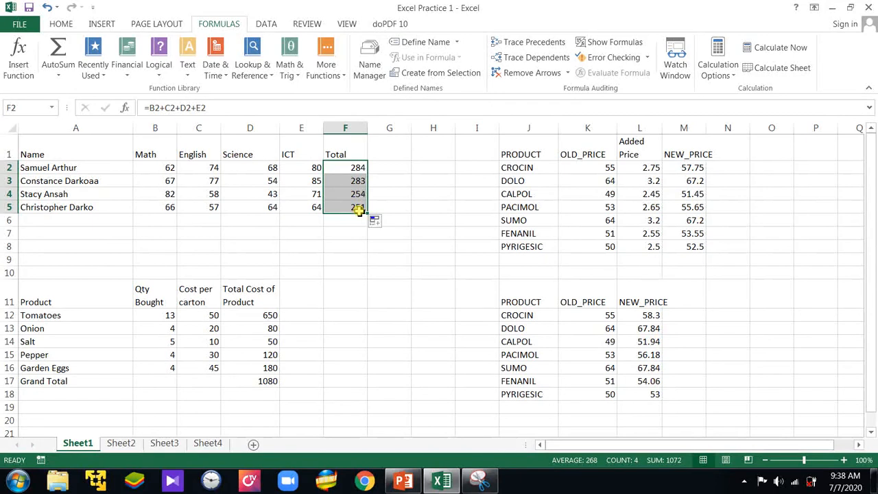
{"action": "left_click", "coordinate": [472, 218]}
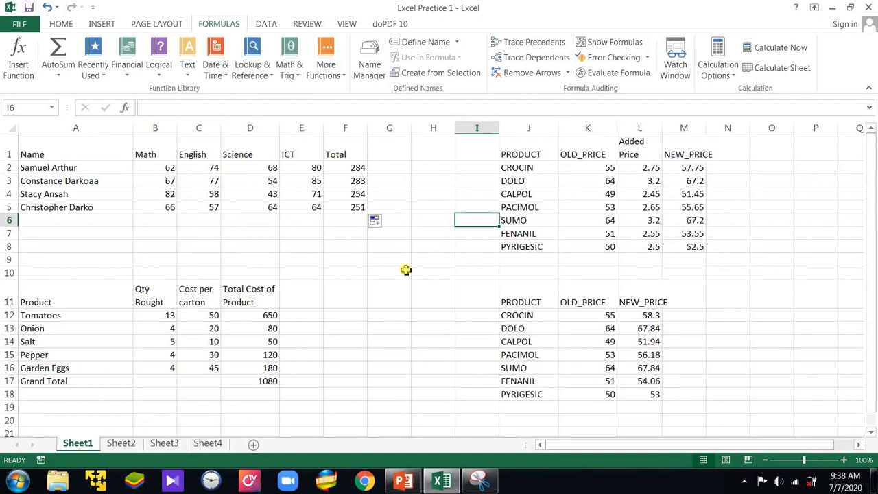
Step: Switch to the PowerPoint presentation and start the slide show from the Copying Formula by Pasting slide
{"action": "left_click", "coordinate": [403, 480]}
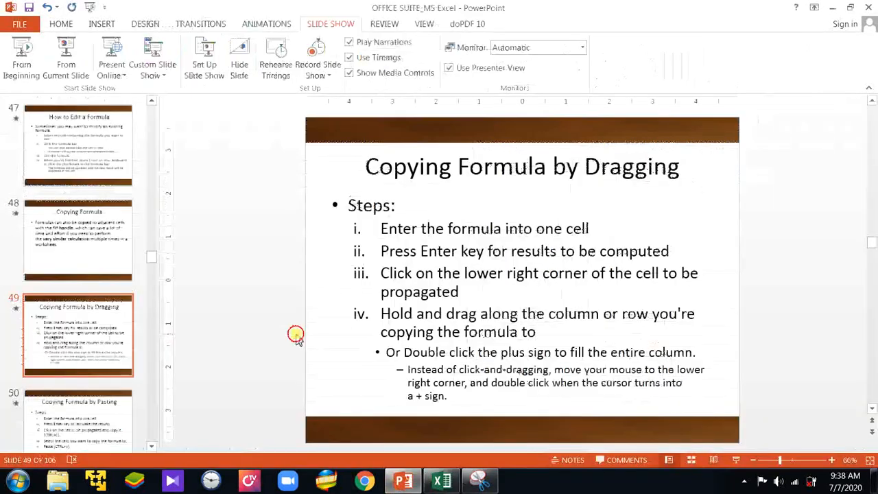
{"action": "scroll", "coordinate": [294, 336], "scroll_direction": "down", "scroll_amount": 2}
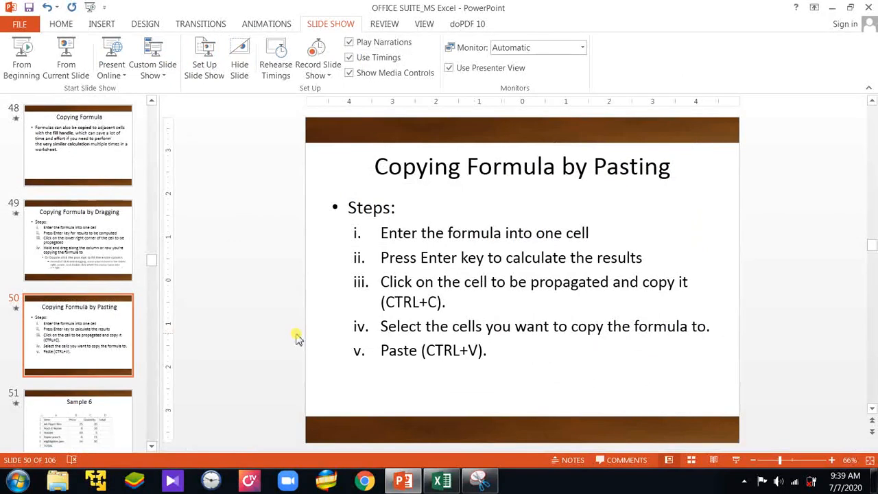
{"action": "left_click", "coordinate": [65, 56]}
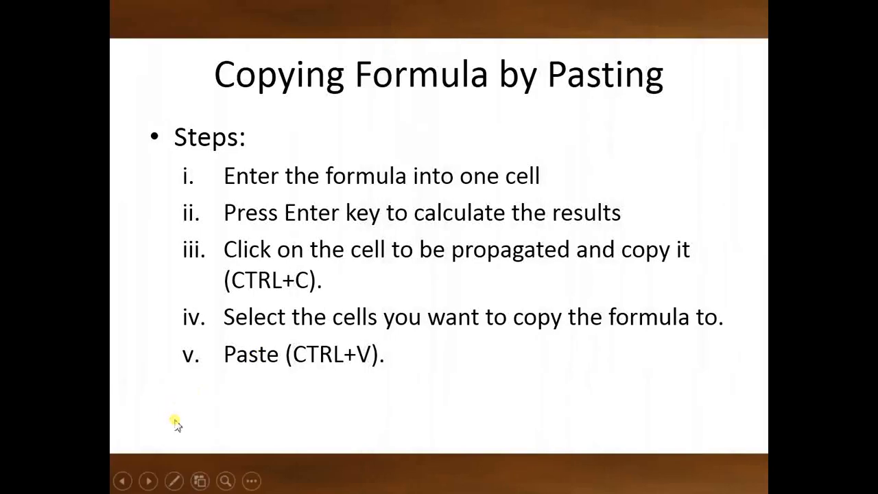
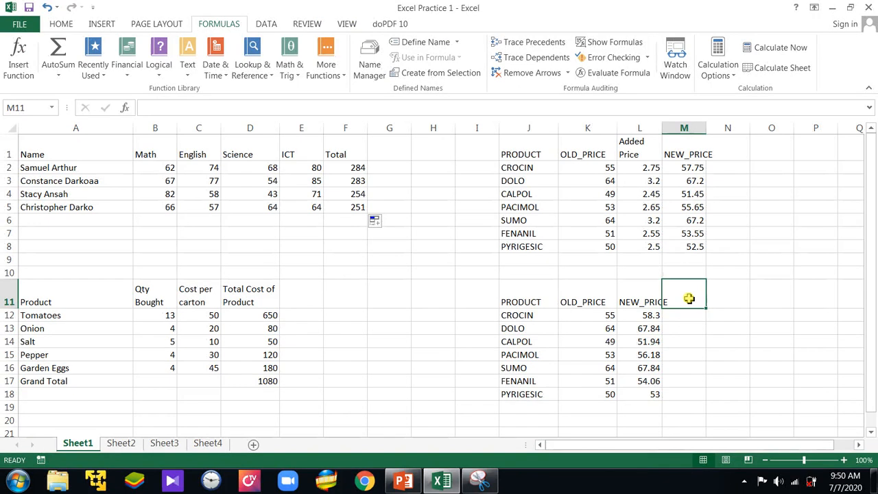
Step: Enter the rate 0.06 in cell M11, beside the lower price table's NEW_PRICE header
{"action": "type", "text": "0"}
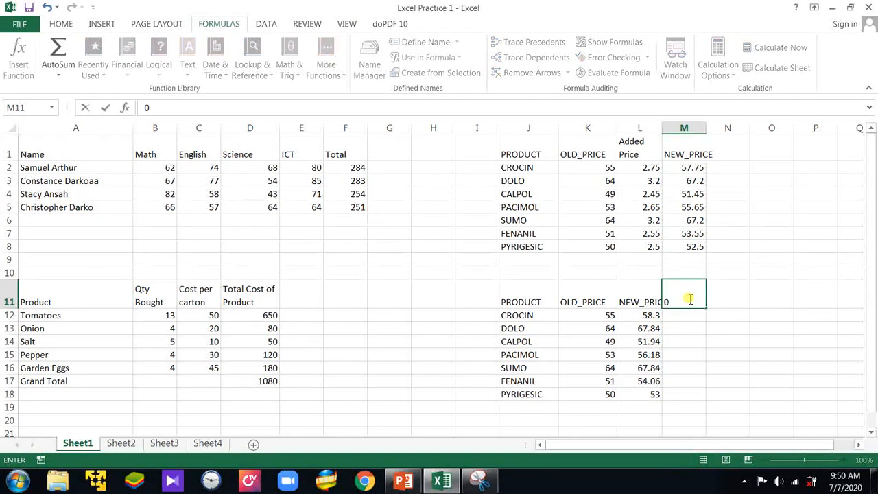
{"action": "type", "text": ".06"}
{"action": "key", "text": "Return"}
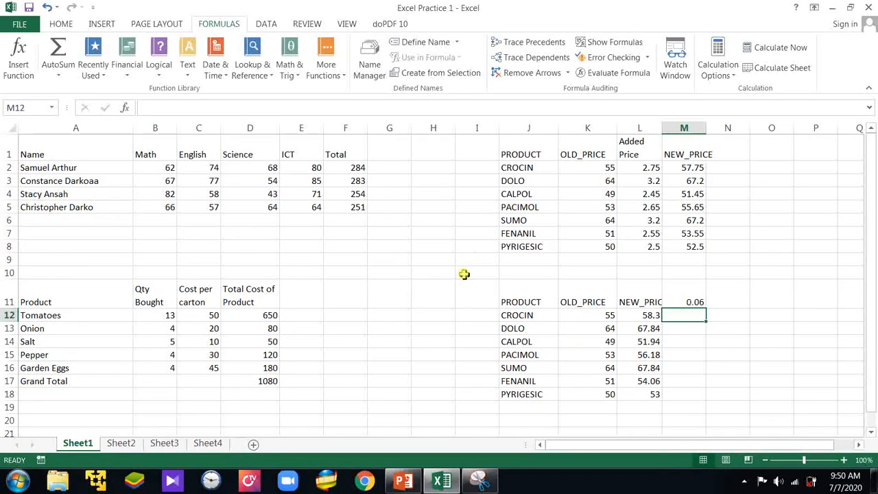
{"action": "left_click", "coordinate": [685, 300]}
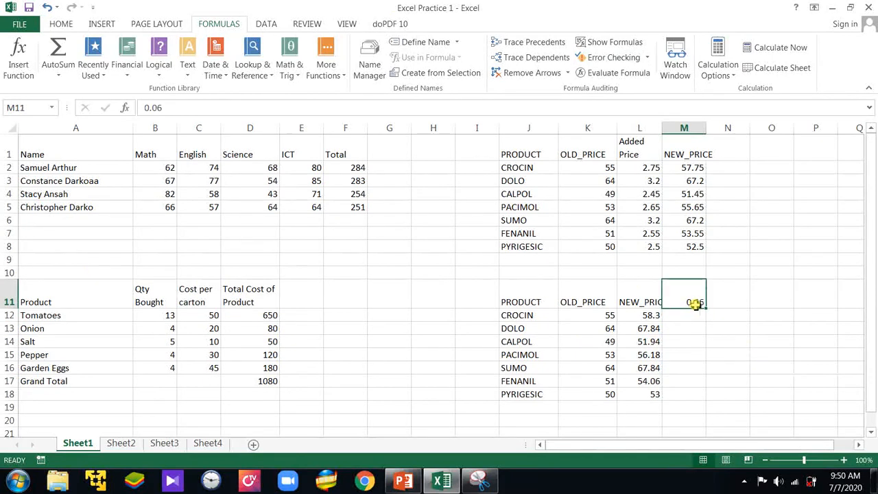
Step: Clear the lower price table's NEW_PRICE formulas in L12:L18
{"action": "left_click", "coordinate": [649, 314]}
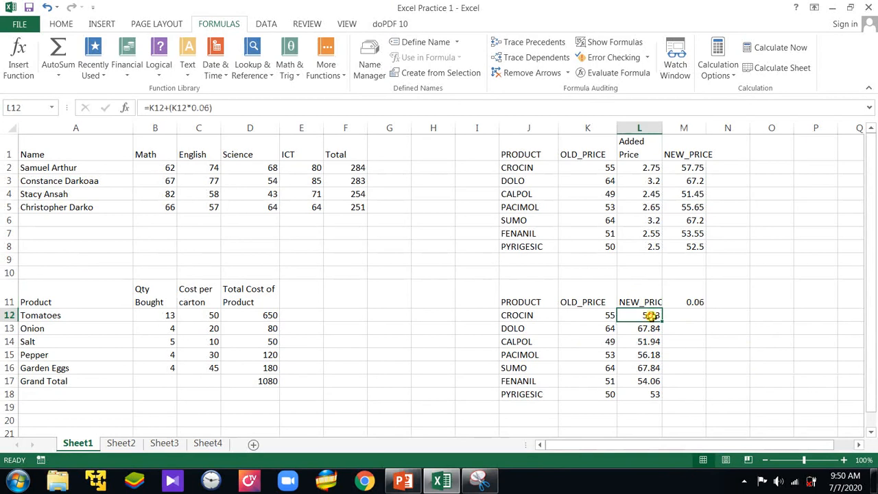
{"action": "left_click_drag", "start_coordinate": [649, 315], "coordinate": [650, 389]}
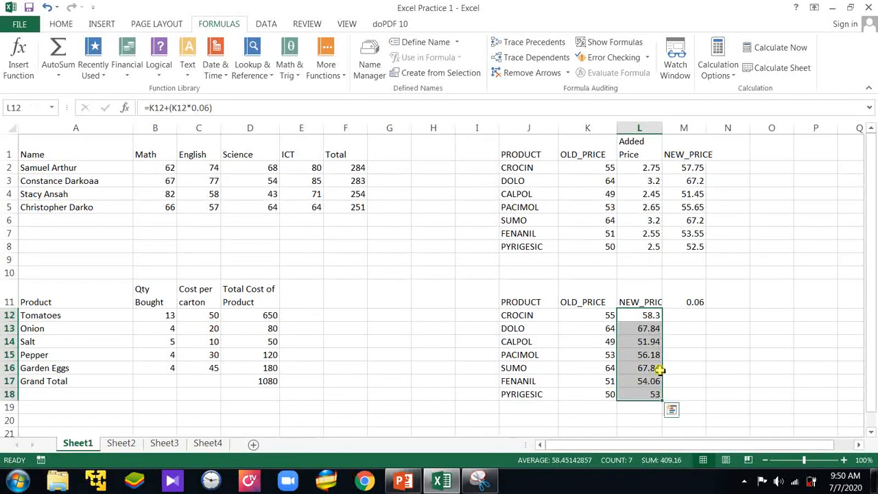
{"action": "key", "text": "Delete"}
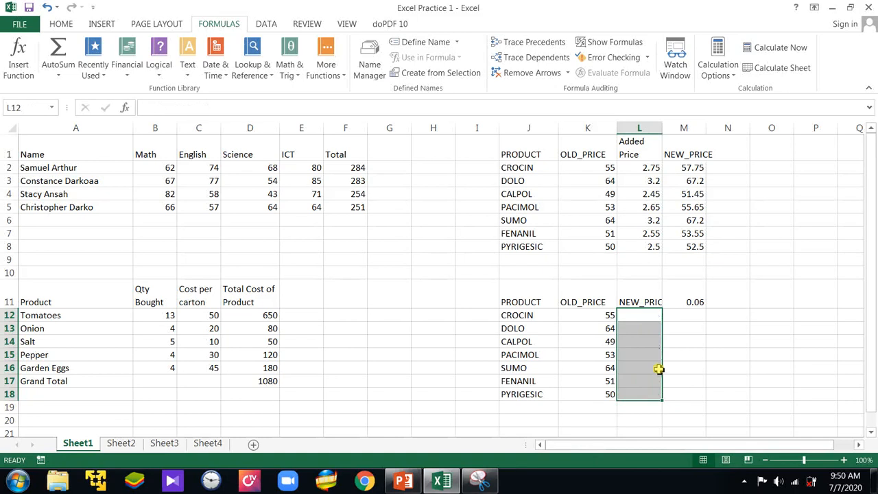
Step: Enter the formula =K12+(K12*M11) in L12 to calculate CROCIN's new price from the rate cell
{"action": "left_click", "coordinate": [643, 316]}
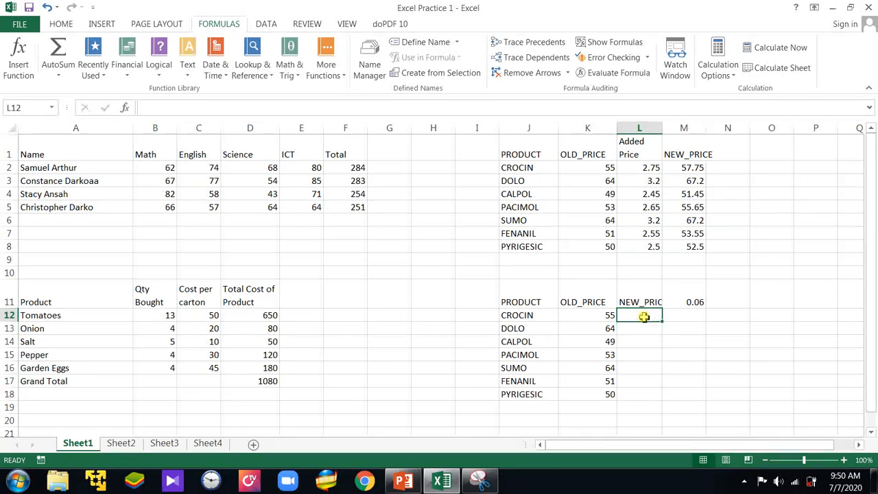
{"action": "type", "text": "="}
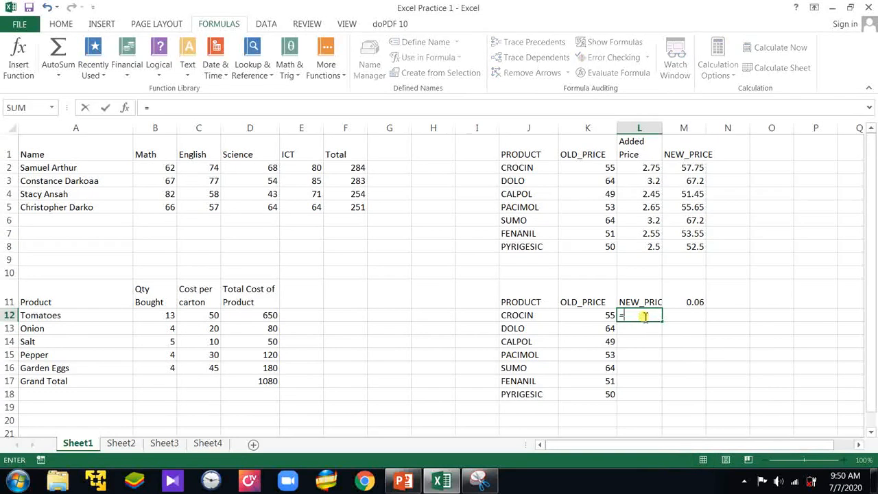
{"action": "left_click", "coordinate": [604, 318]}
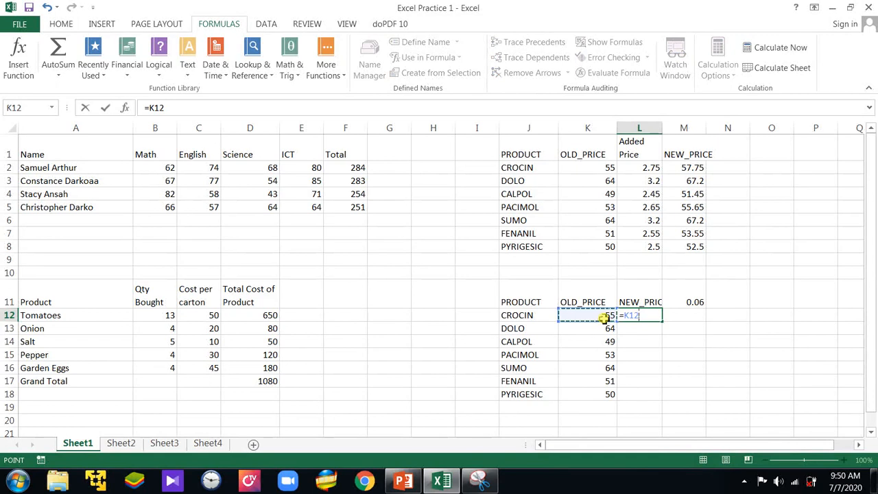
{"action": "type", "text": "+("}
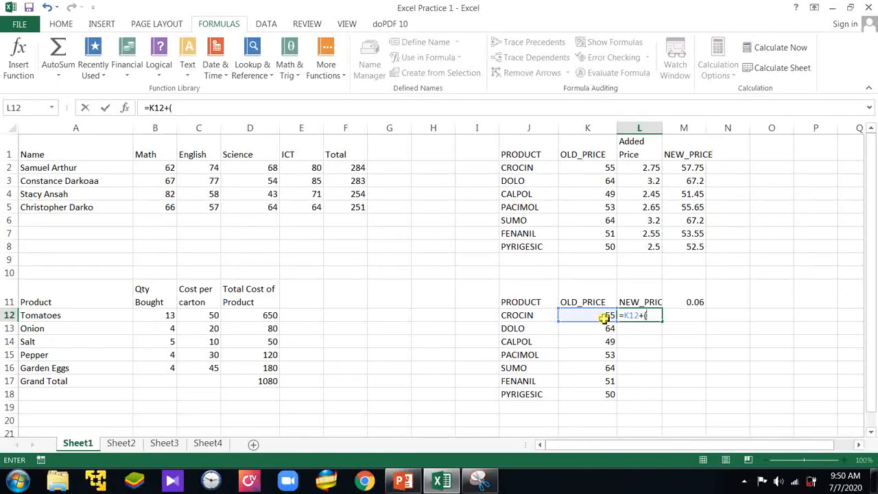
{"action": "left_click", "coordinate": [604, 317]}
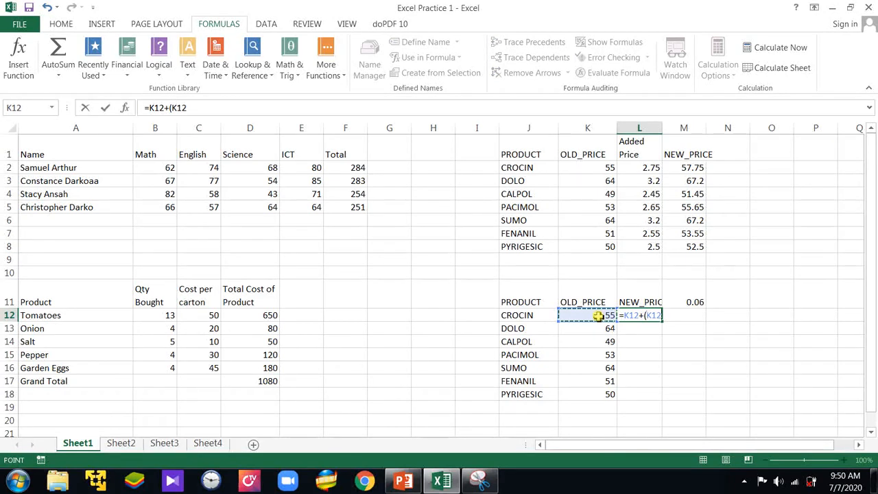
{"action": "type", "text": "*"}
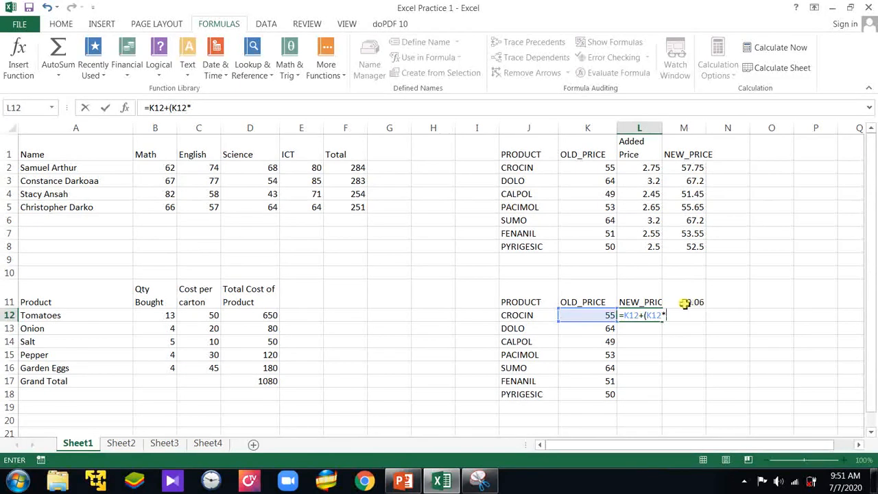
{"action": "left_click", "coordinate": [688, 303]}
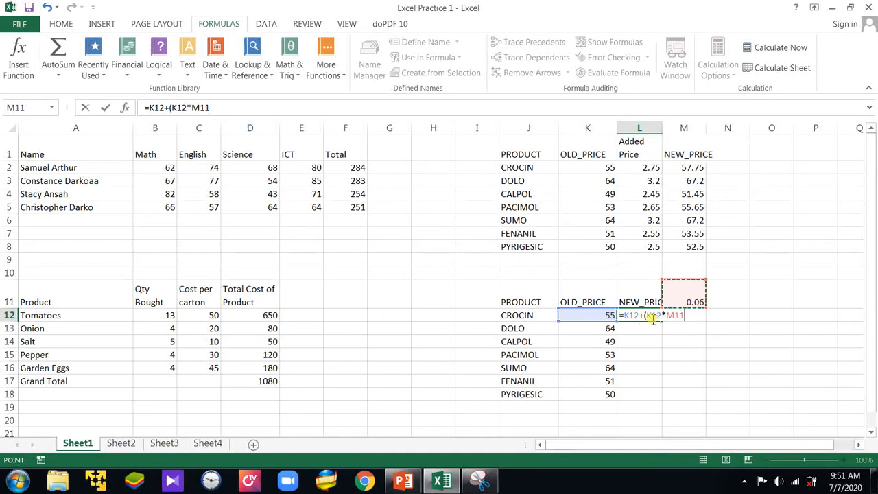
{"action": "type", "text": ")"}
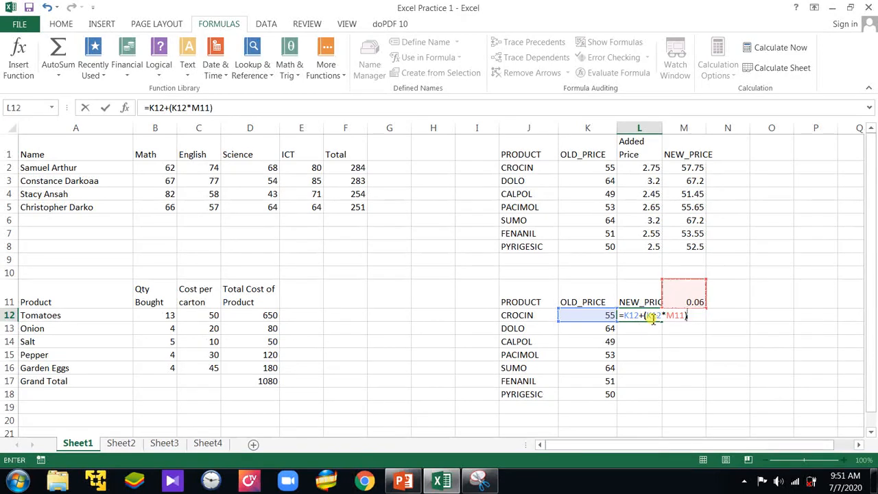
{"action": "key", "text": "Return"}
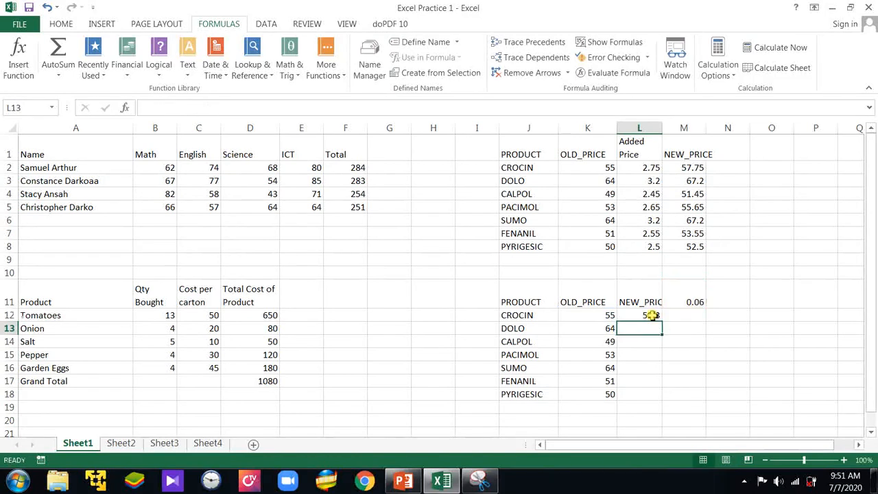
Step: Copy the L12 formula down through L18 with the fill handle and inspect the copied formula in L13
{"action": "left_click", "coordinate": [651, 314]}
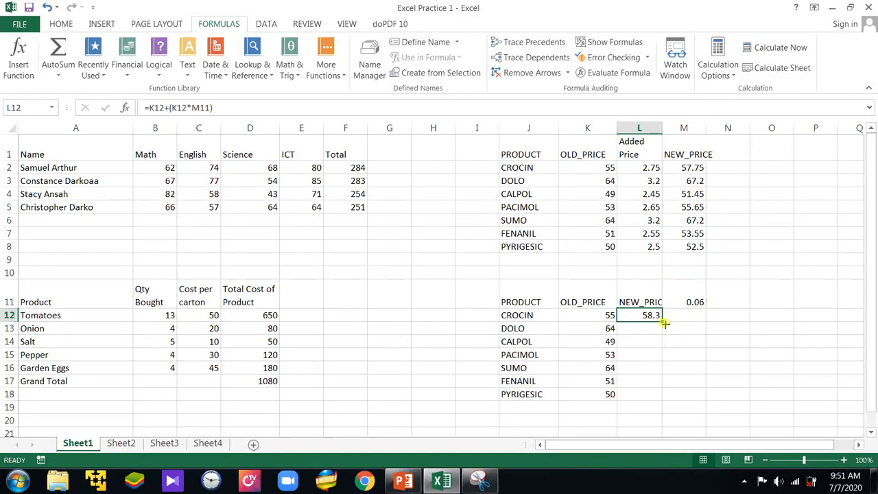
{"action": "left_click_drag", "start_coordinate": [662, 321], "coordinate": [663, 401]}
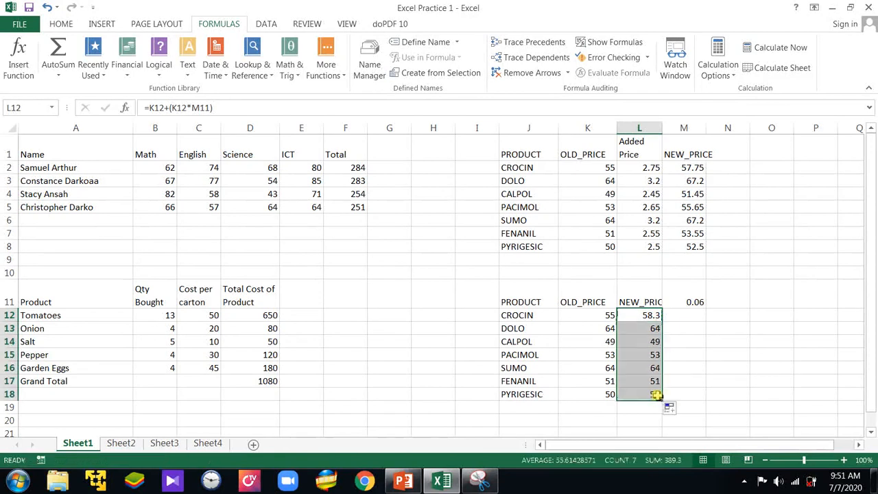
{"action": "left_click", "coordinate": [651, 330]}
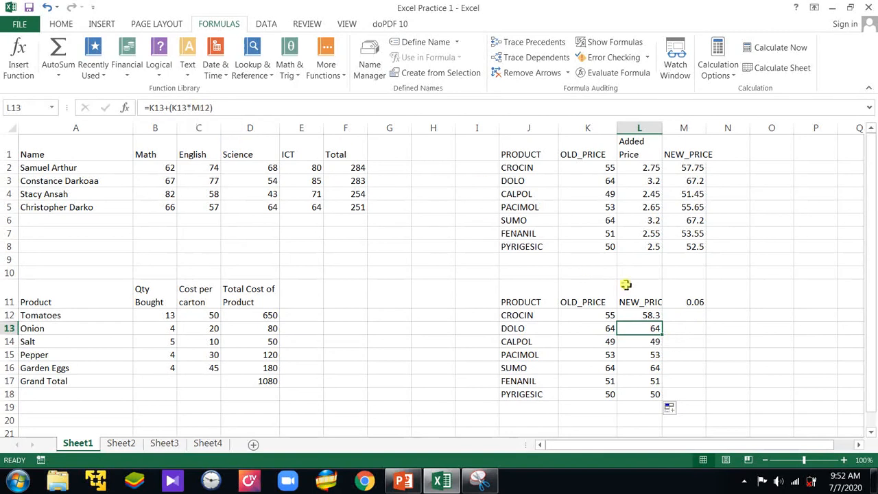
Step: Recheck the formula in L12 and clear the copied NEW_PRICE formulas in L13:L18
{"action": "left_click", "coordinate": [648, 313]}
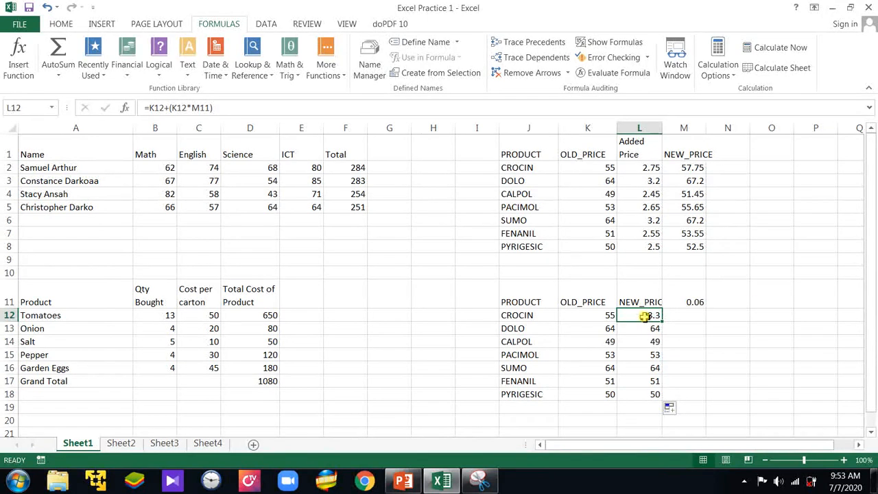
{"action": "left_click_drag", "start_coordinate": [648, 327], "coordinate": [650, 394]}
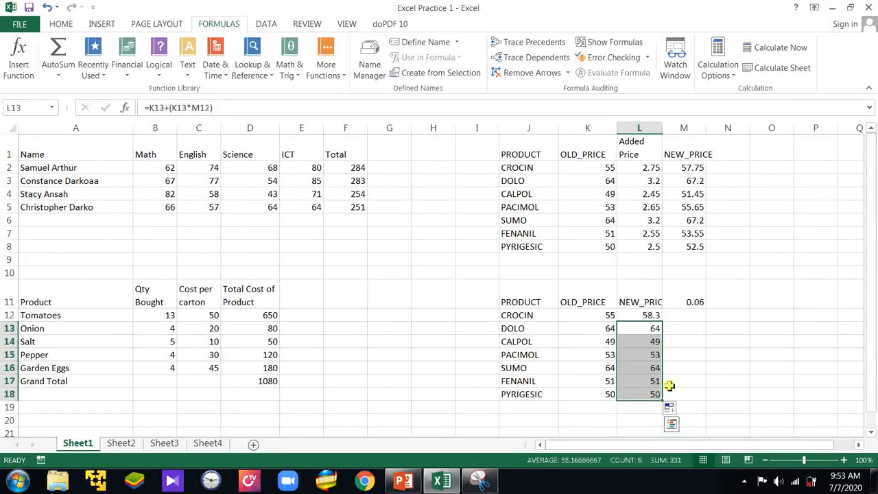
{"action": "key", "text": "Delete"}
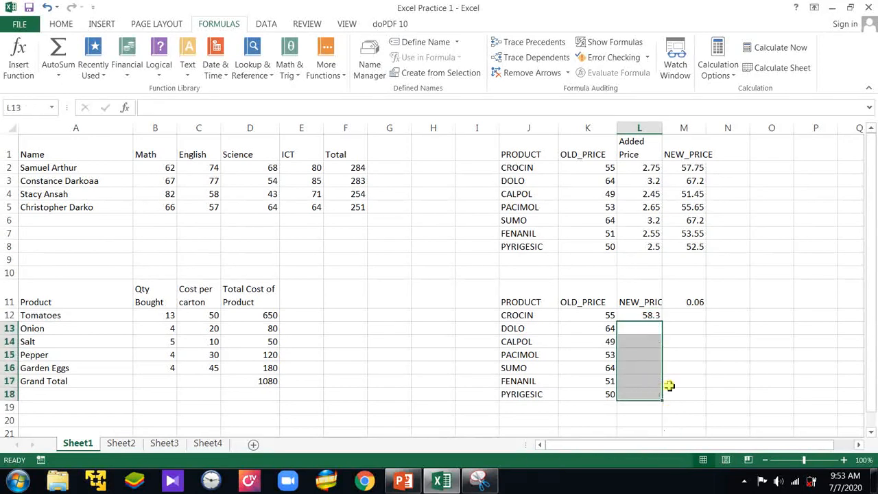
Step: Make the rate reference in L12 absolute so the formula reads =K12+(K12*$M$11)
{"action": "left_click", "coordinate": [655, 315]}
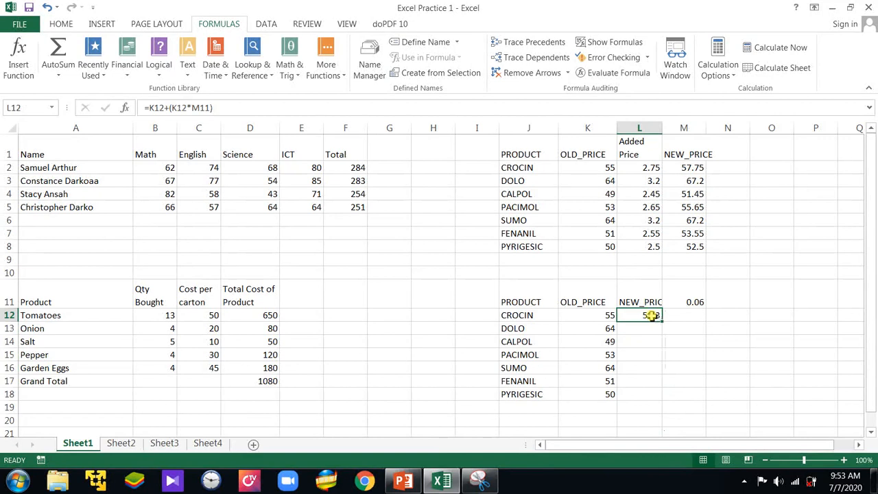
{"action": "left_click", "coordinate": [194, 110]}
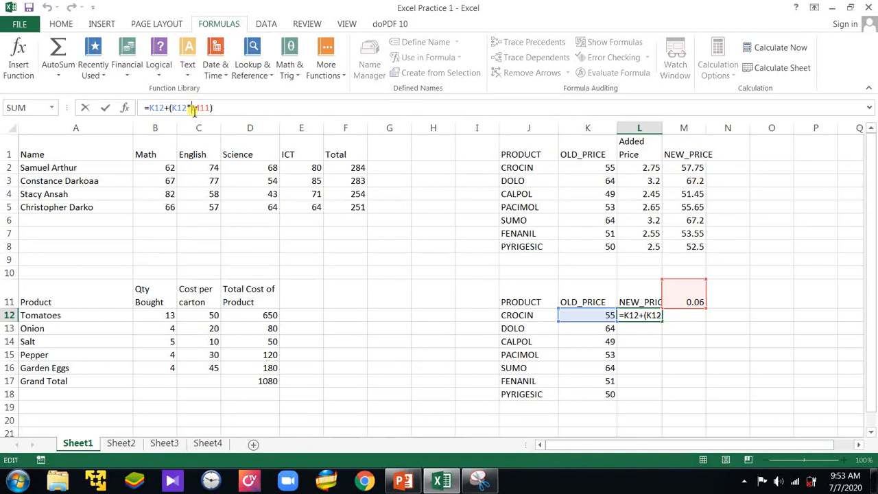
{"action": "key", "text": "F4"}
{"action": "type", "text": "$"}
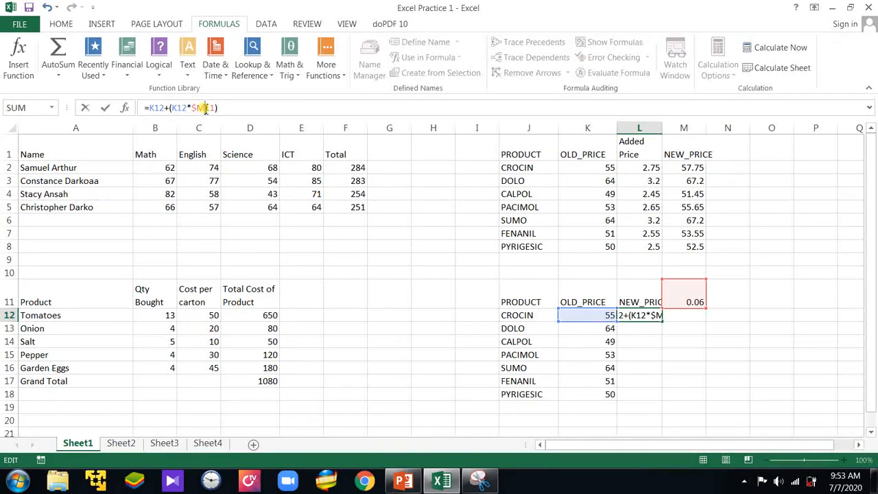
{"action": "key", "text": "Right"}
{"action": "type", "text": "$"}
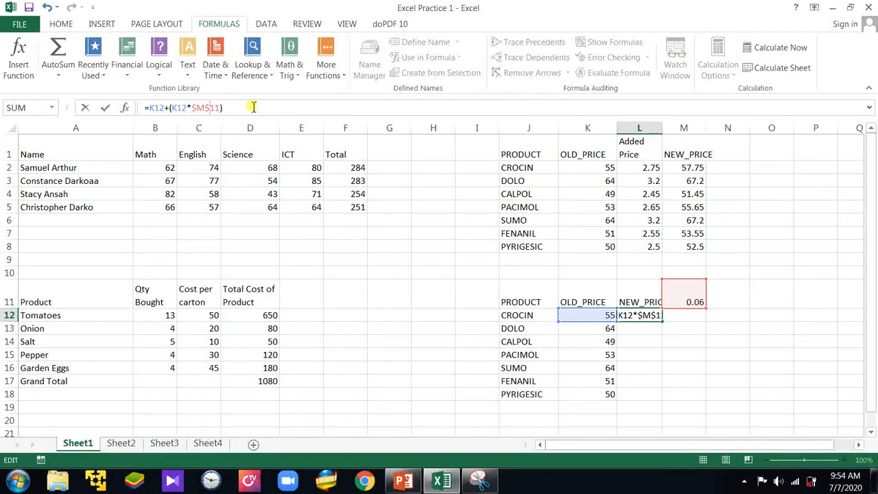
{"action": "key", "text": "Return"}
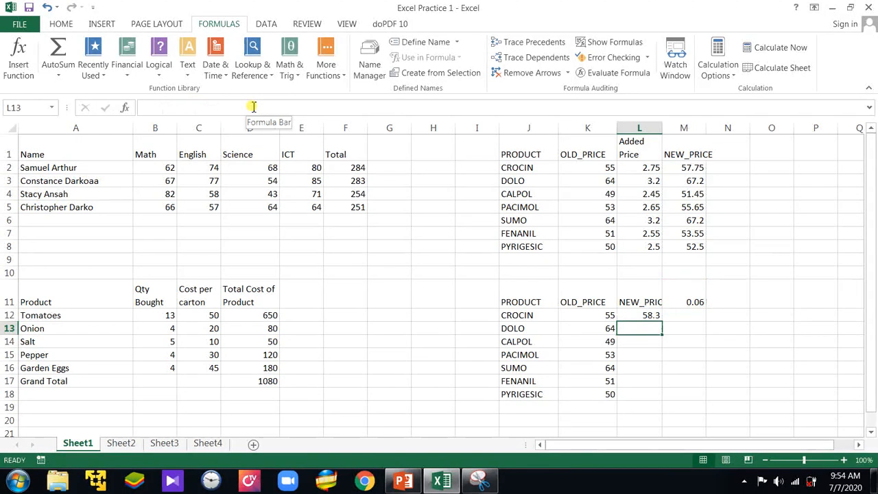
Step: Copy the absolute-reference formula from L12 down through L18 and check the formulas in L13, L14 and L12
{"action": "left_click", "coordinate": [641, 317]}
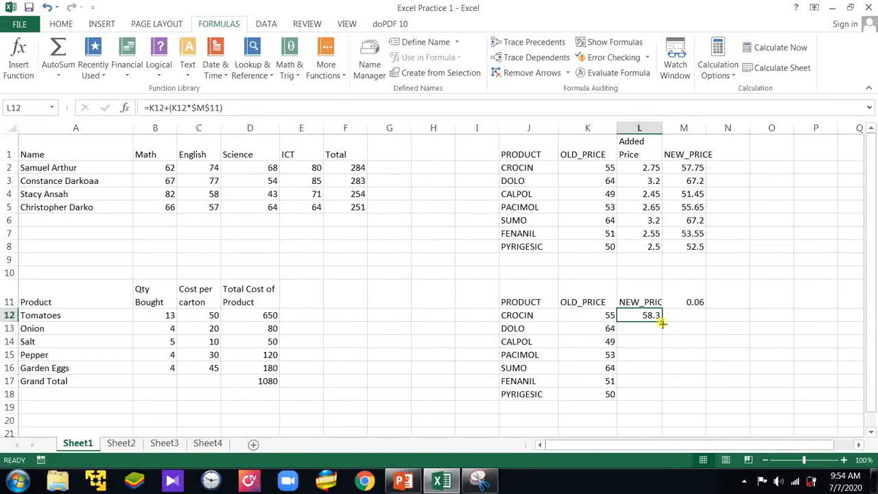
{"action": "left_click_drag", "start_coordinate": [663, 323], "coordinate": [662, 400]}
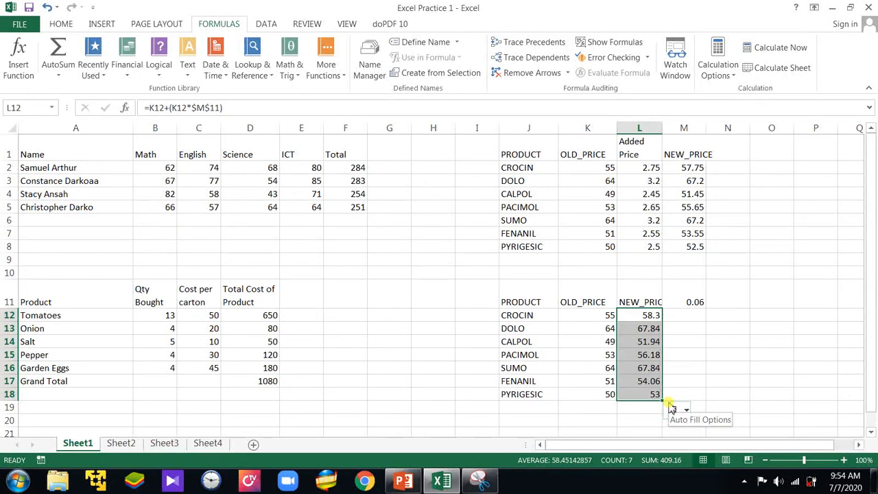
{"action": "left_click", "coordinate": [644, 328]}
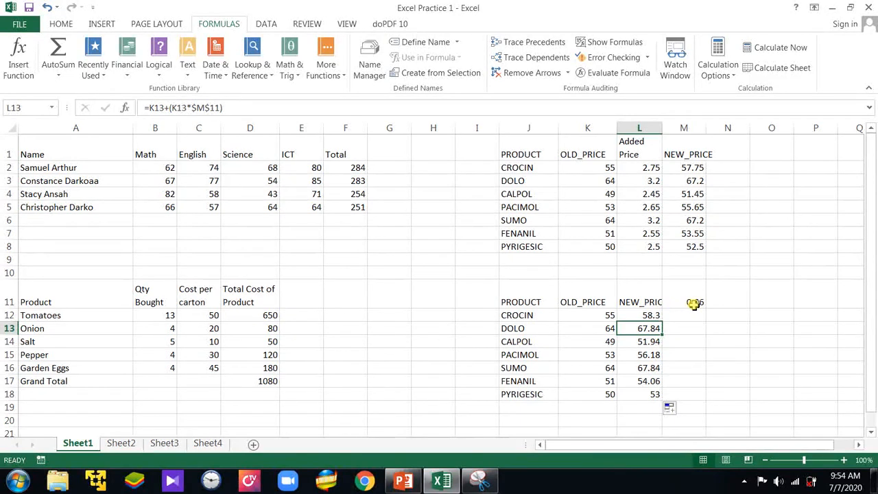
{"action": "left_click", "coordinate": [647, 344]}
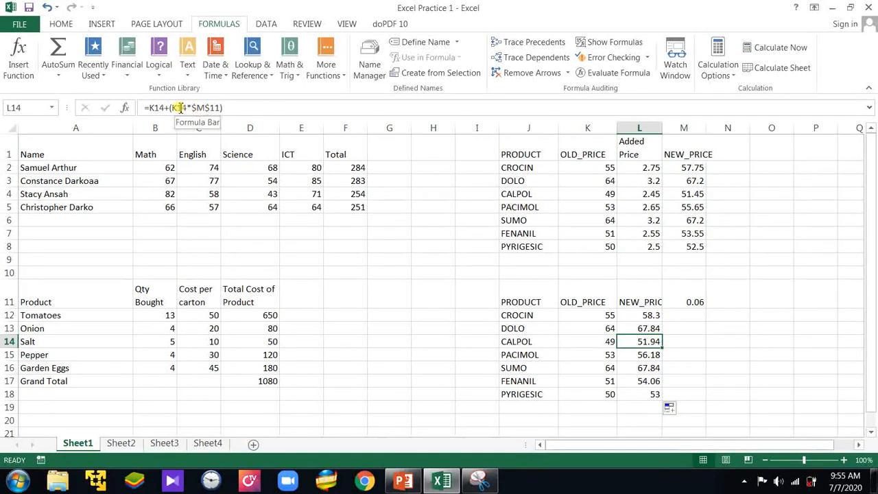
{"action": "left_click", "coordinate": [645, 314]}
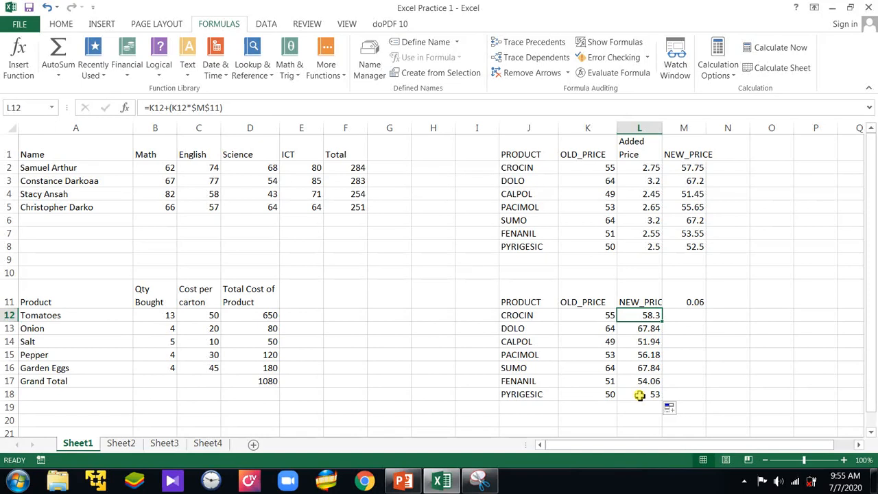
Step: Switch to the PowerPoint presentation and go to slide 55, Mixed Cell Reference
{"action": "left_click", "coordinate": [403, 480]}
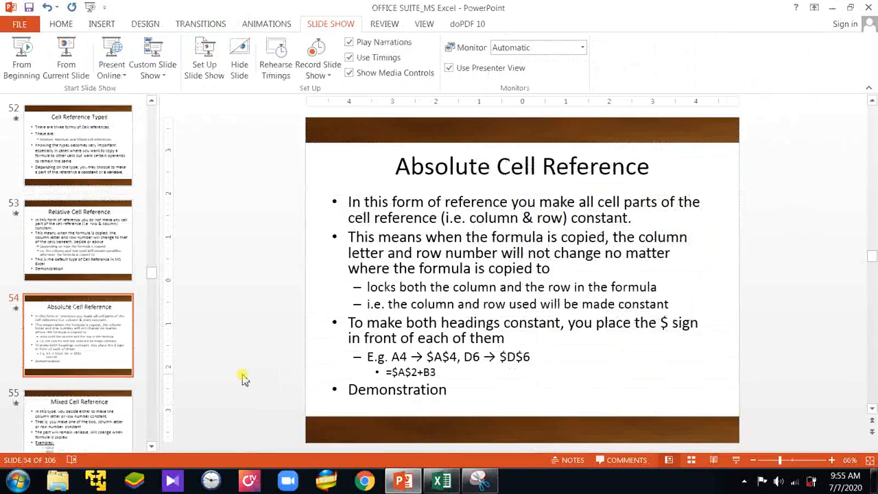
{"action": "scroll", "coordinate": [245, 379], "scroll_direction": "down", "scroll_amount": 1}
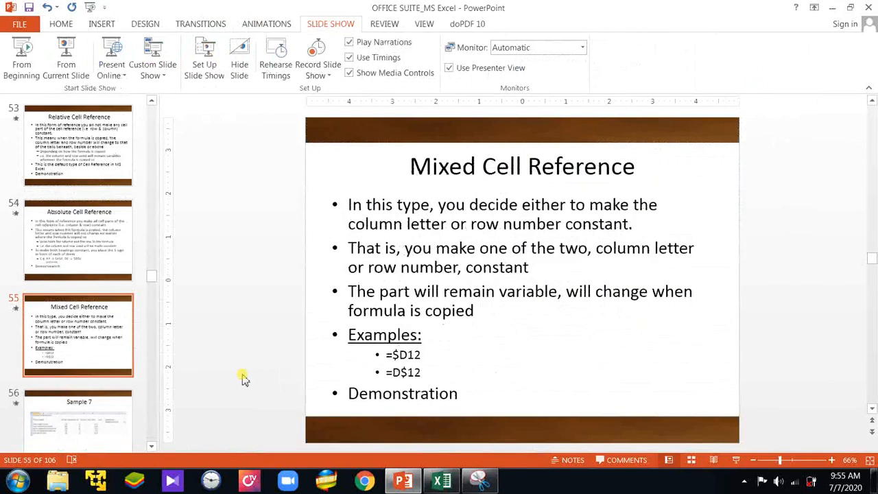
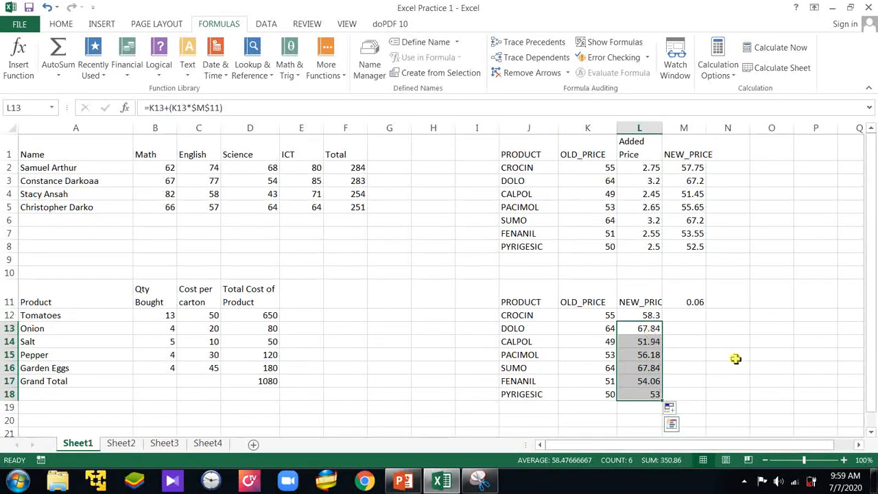
Step: Enter 12, 12 and 18 in cells B24:D24, in the empty area below the product cost table
{"action": "scroll", "coordinate": [384, 367], "scroll_direction": "down", "scroll_amount": 1}
{"action": "scroll", "coordinate": [385, 366], "scroll_direction": "down", "scroll_amount": 3}
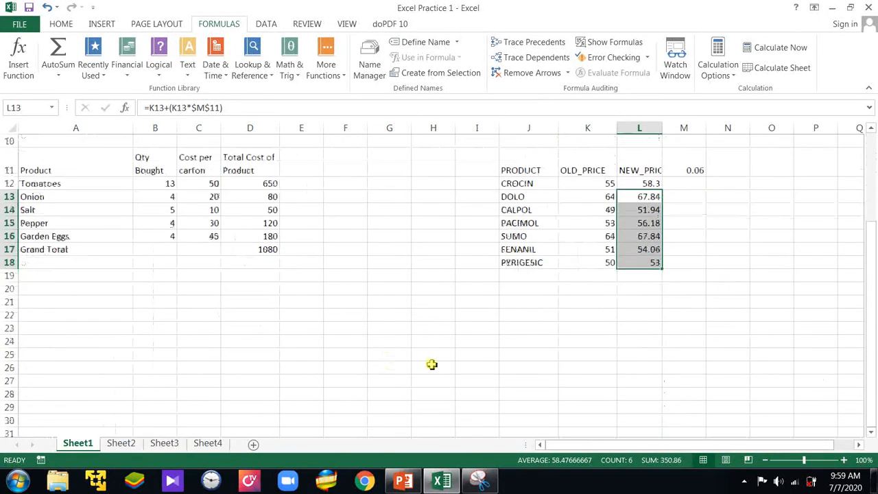
{"action": "left_click", "coordinate": [92, 343]}
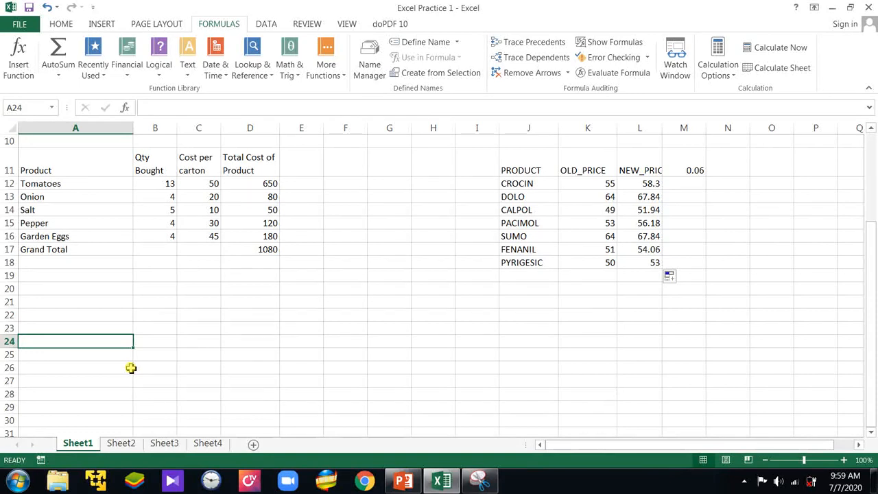
{"action": "left_click", "coordinate": [168, 340]}
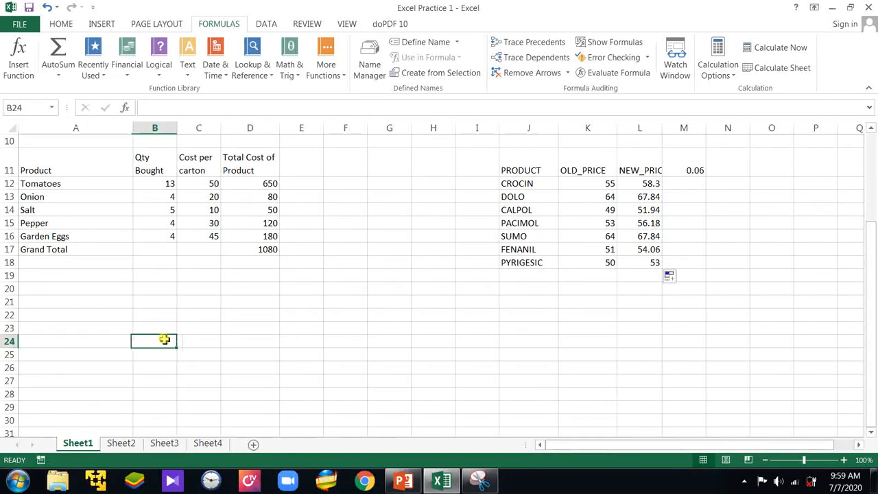
{"action": "type", "text": "12"}
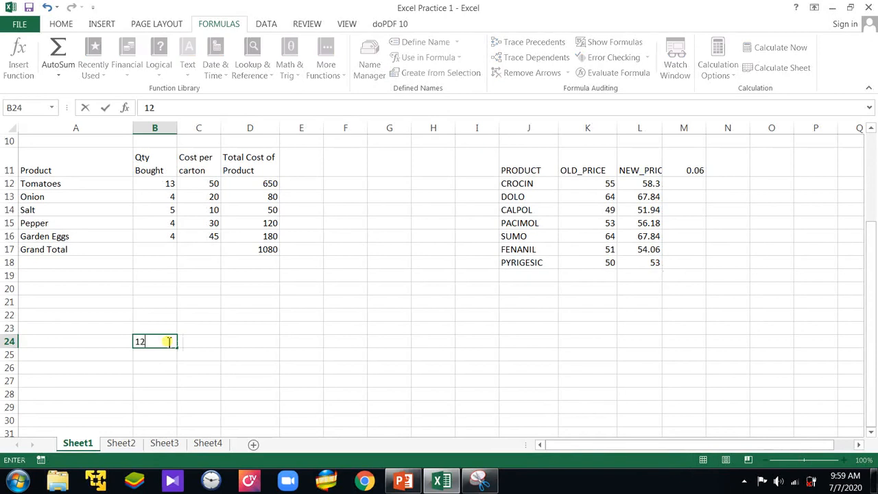
{"action": "key", "text": "Tab"}
{"action": "type", "text": "12"}
{"action": "key", "text": "Return"}
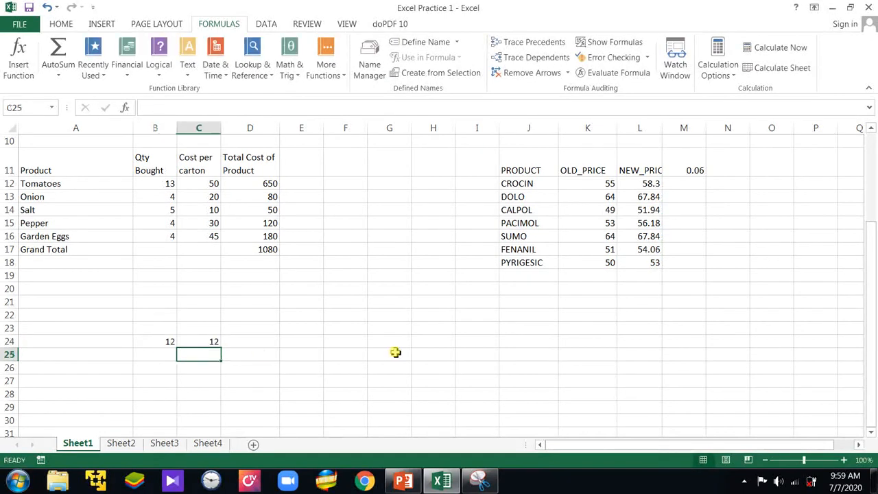
{"action": "left_click", "coordinate": [245, 342]}
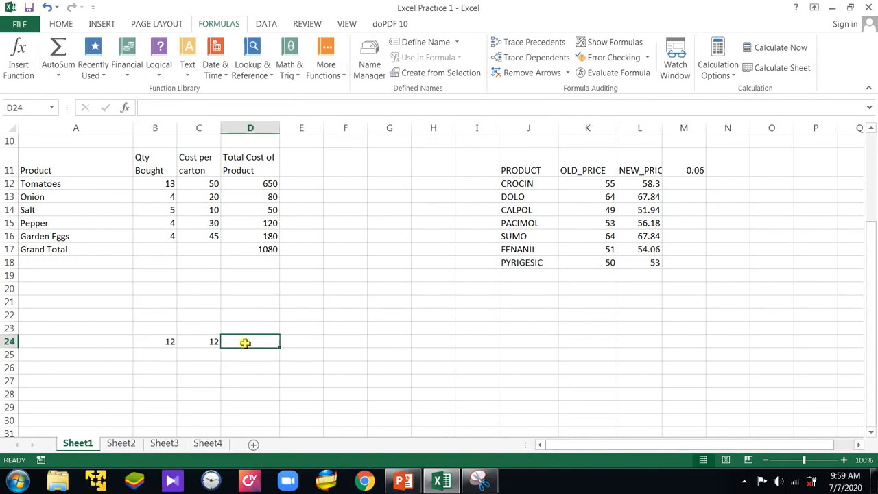
{"action": "type", "text": "18"}
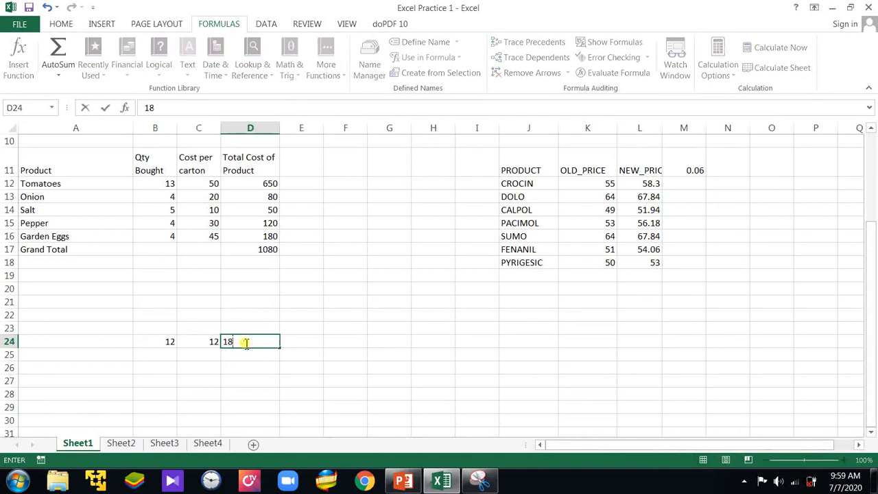
Step: Enter 10, 14 and 9 in cells B25:D25, and clear that row again
{"action": "left_click", "coordinate": [173, 354]}
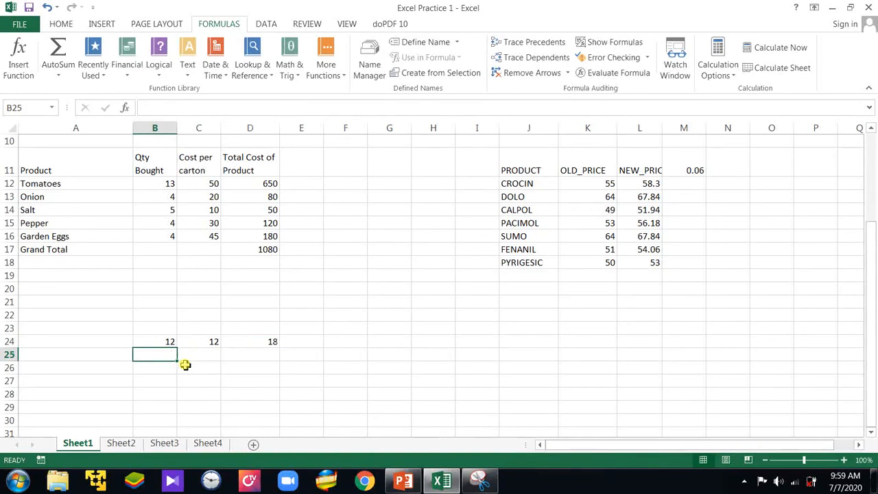
{"action": "type", "text": "10"}
{"action": "key", "text": "Tab"}
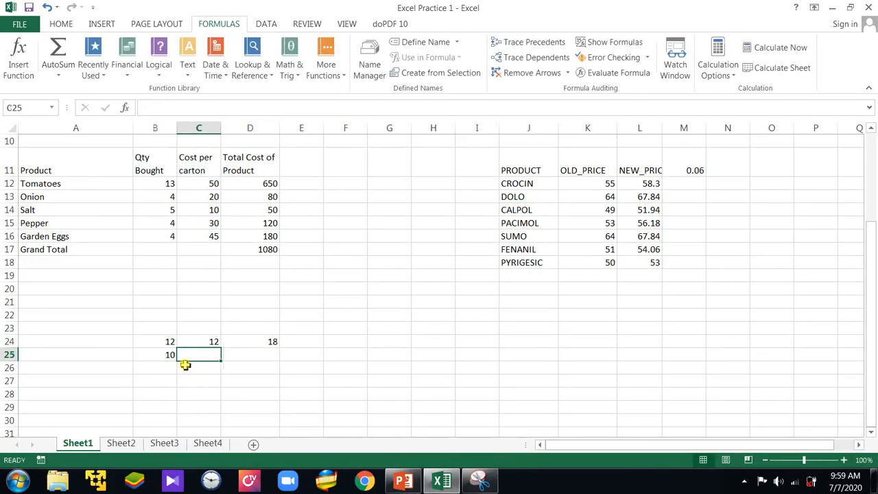
{"action": "type", "text": "14"}
{"action": "key", "text": "Tab"}
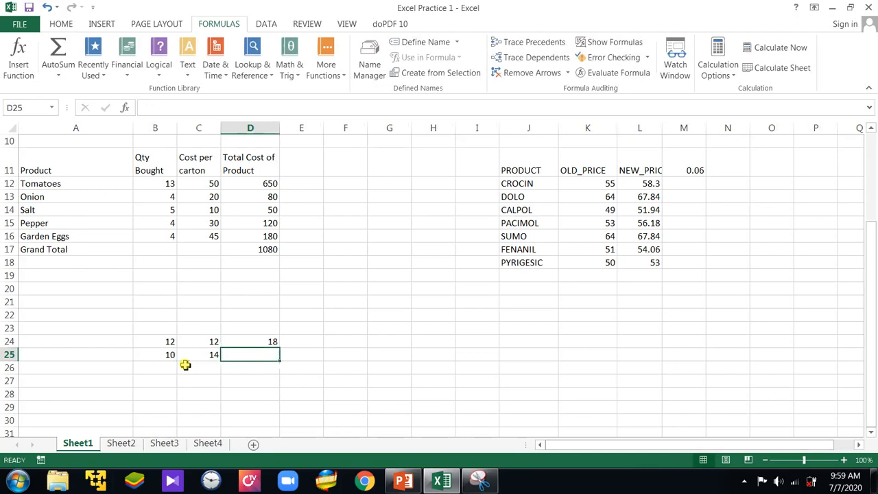
{"action": "type", "text": "9"}
{"action": "key", "text": "Return"}
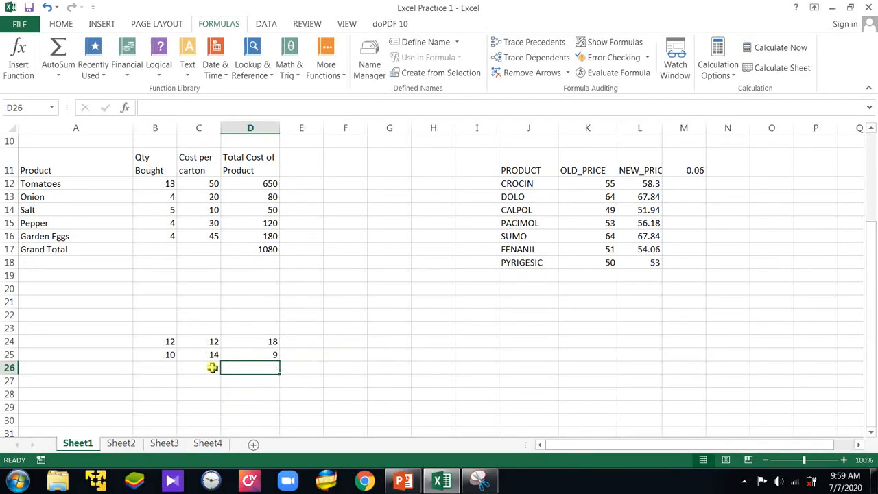
{"action": "left_click_drag", "start_coordinate": [162, 354], "coordinate": [251, 354]}
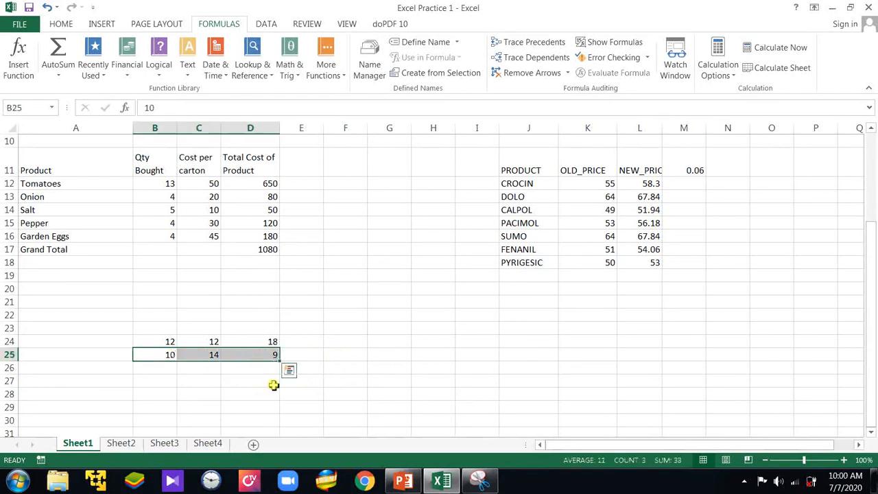
{"action": "key", "text": "Delete"}
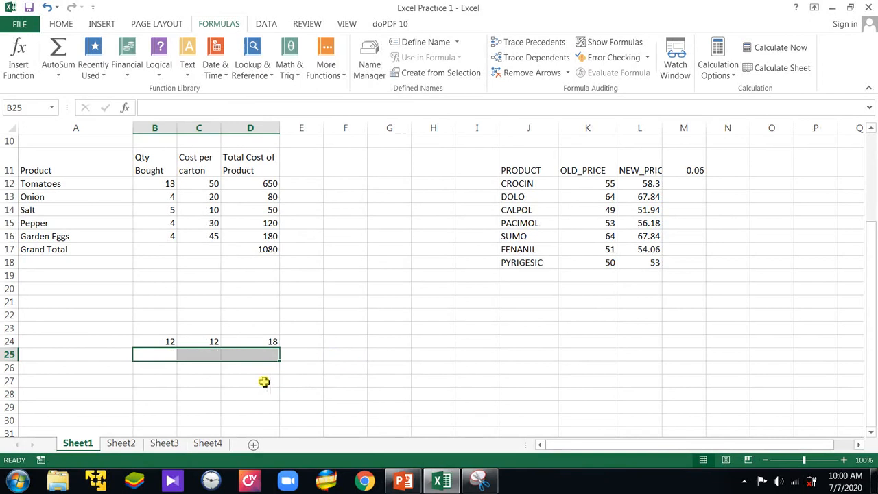
Step: Enter 16 in cell B23, above the first number of the new row
{"action": "left_click", "coordinate": [106, 327]}
{"action": "left_click", "coordinate": [141, 328]}
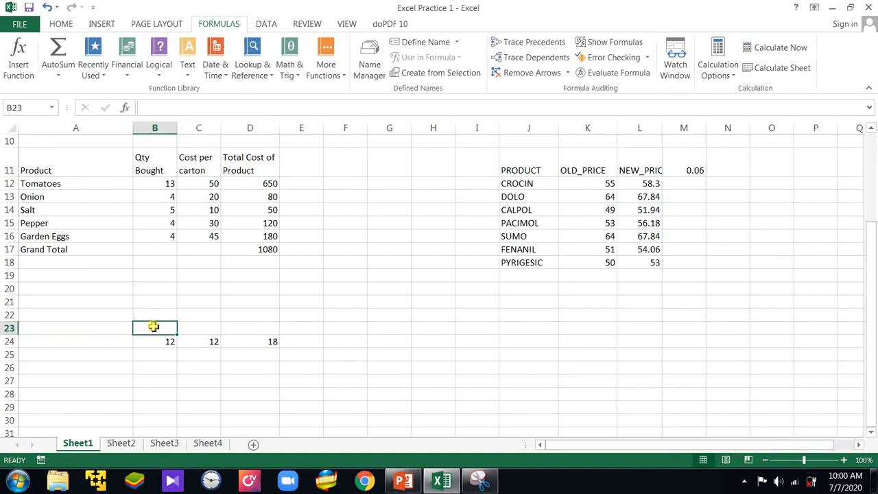
{"action": "type", "text": "16"}
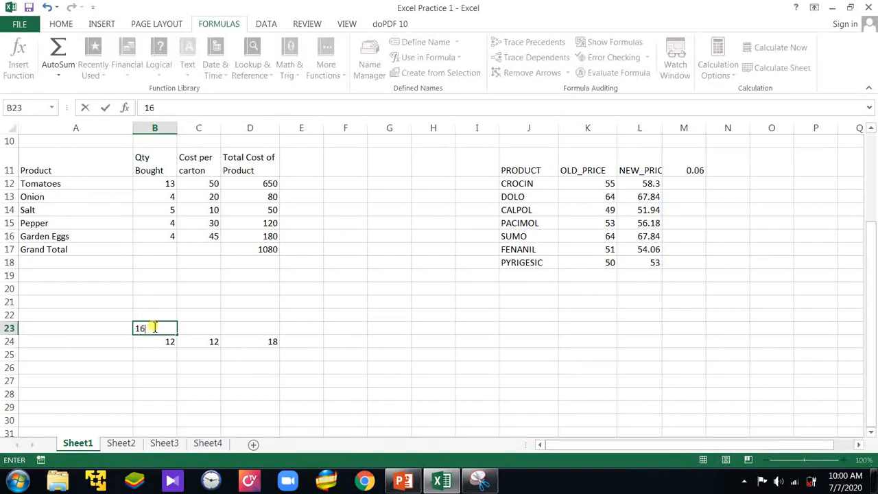
Step: Try the formula =$B$23*B25 in cell B25, with an absolute reference to B23
{"action": "left_click", "coordinate": [163, 354]}
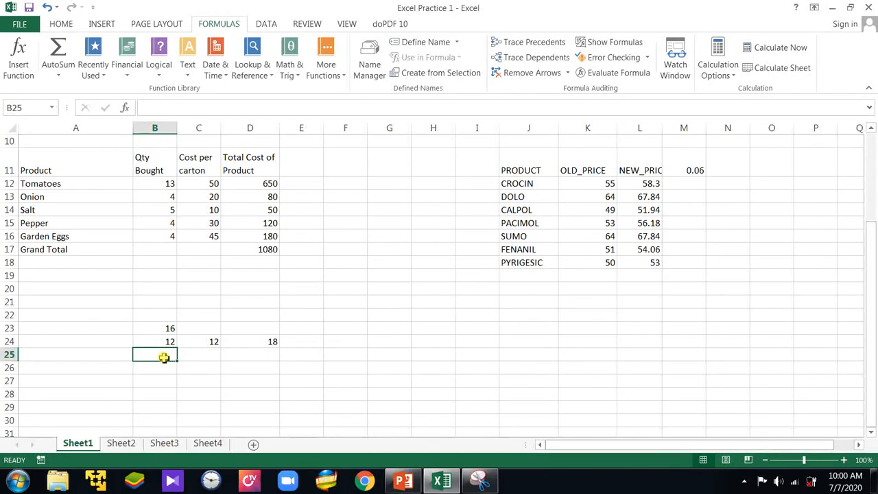
{"action": "type", "text": "="}
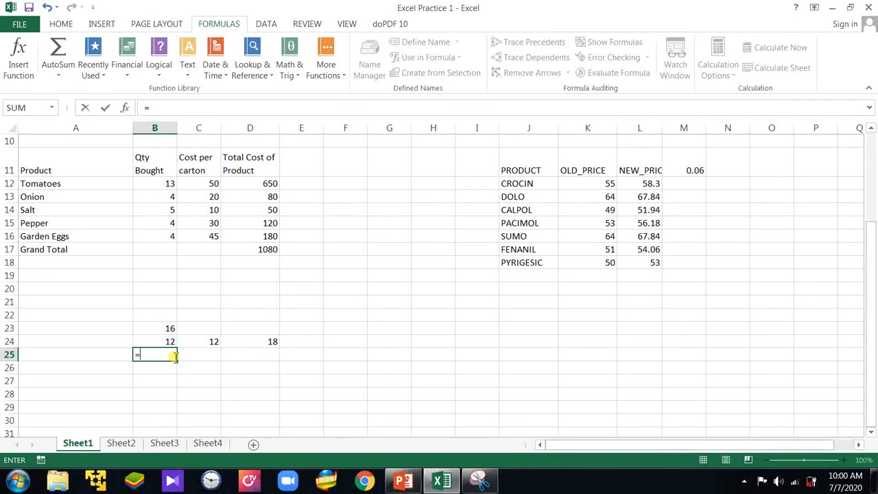
{"action": "type", "text": "B"}
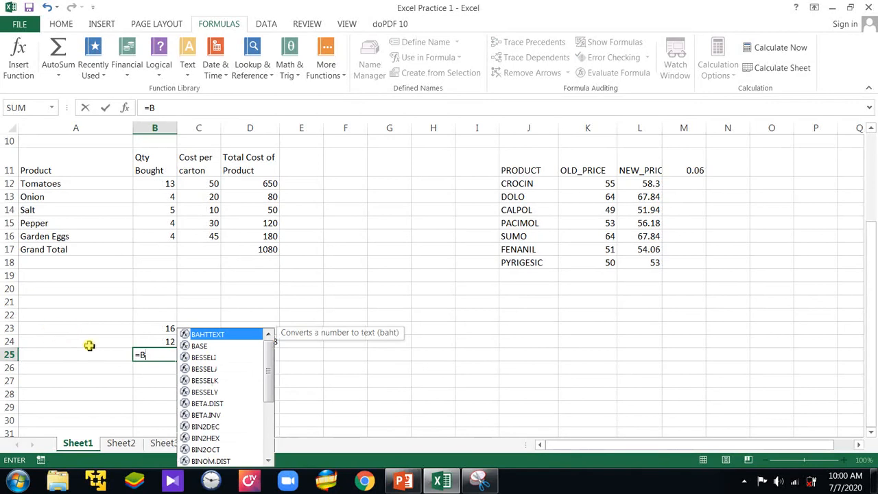
{"action": "type", "text": "23*"}
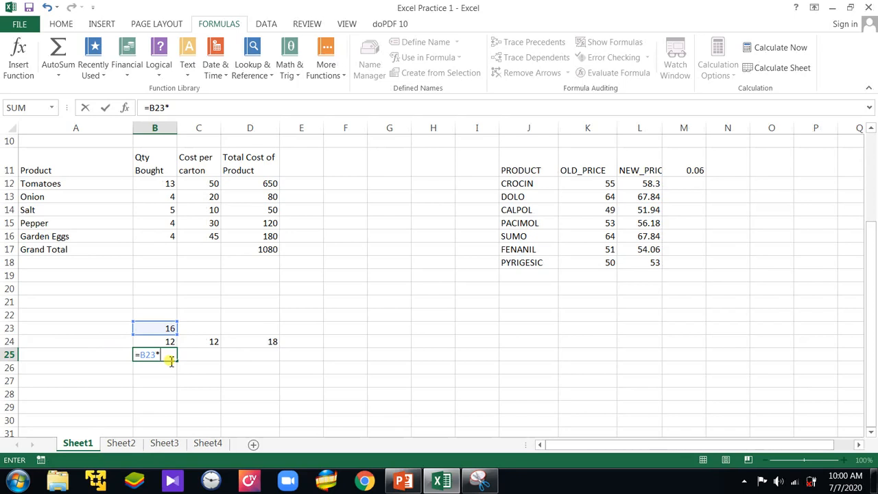
{"action": "type", "text": "B"}
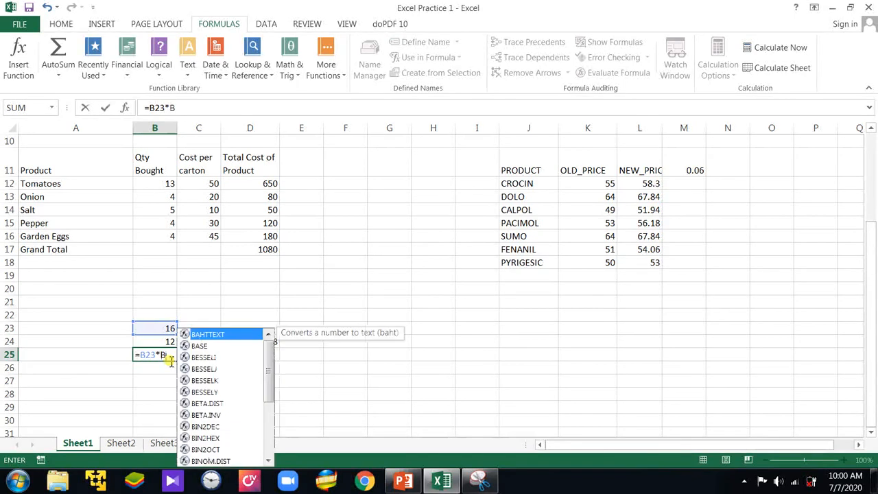
{"action": "type", "text": "25"}
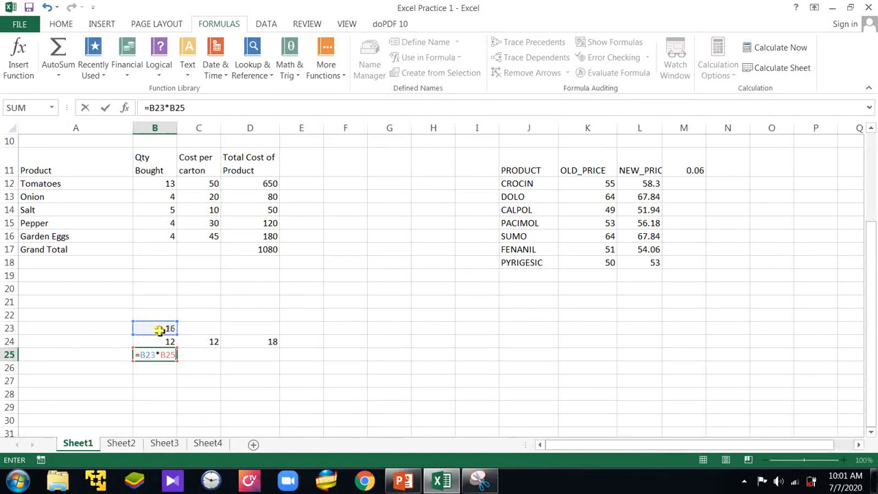
{"action": "left_click", "coordinate": [140, 354]}
{"action": "type", "text": "$"}
{"action": "left_click", "coordinate": [150, 354]}
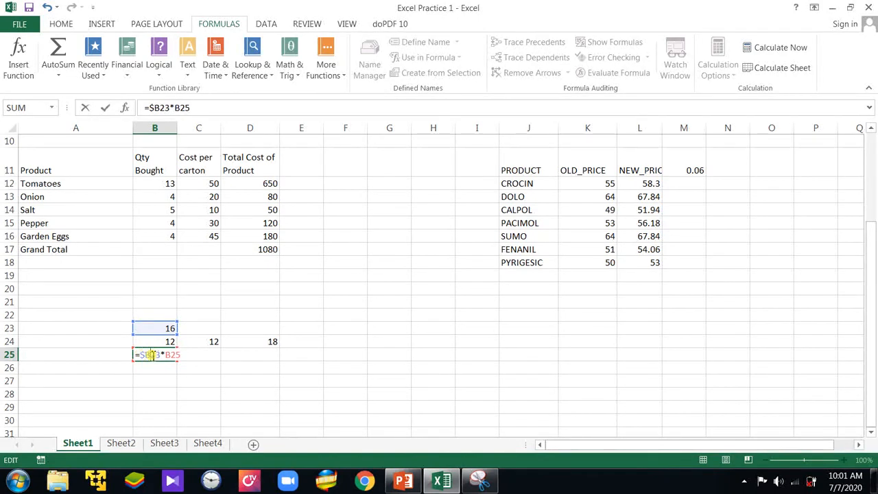
{"action": "type", "text": "$"}
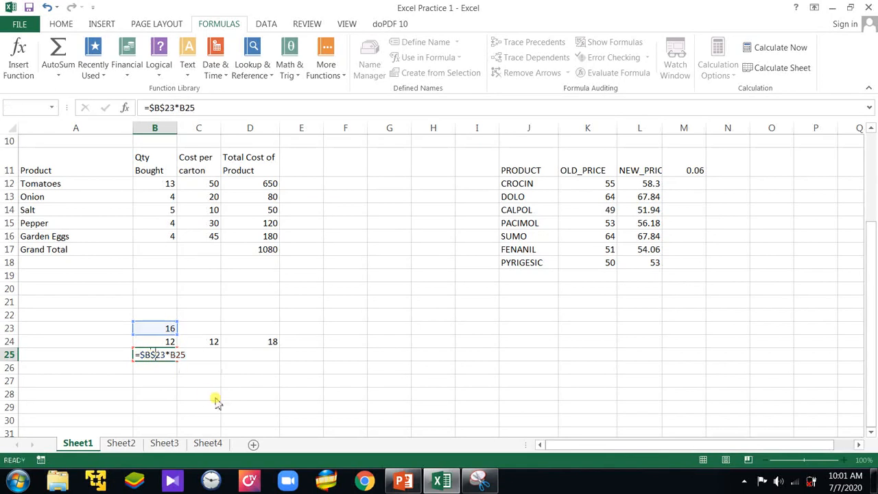
{"action": "key", "text": "Return"}
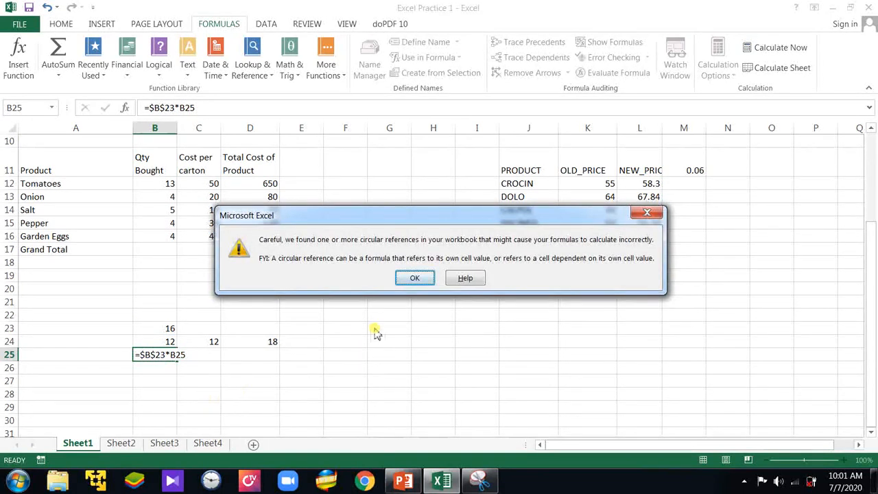
{"action": "left_click", "coordinate": [414, 278]}
Step: Replace the formula in B25 with =$B$23*B24, keeping the reference to B23 absolute
{"action": "left_click", "coordinate": [170, 354]}
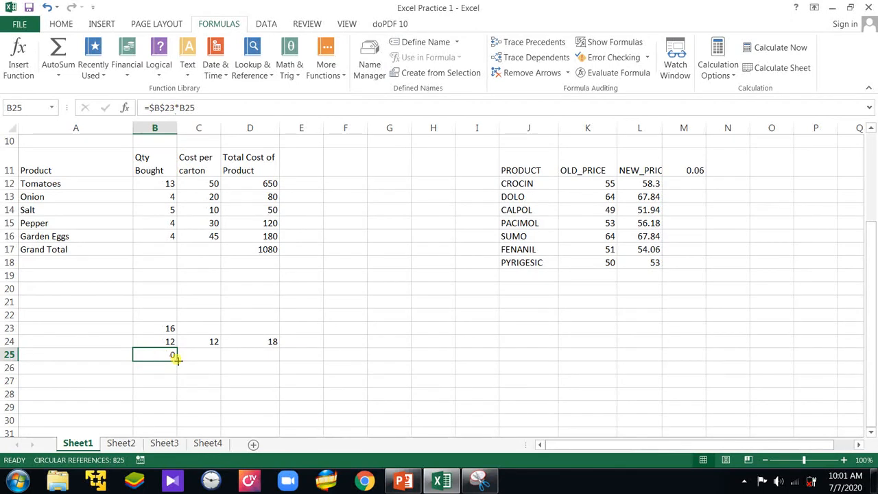
{"action": "type", "text": "="}
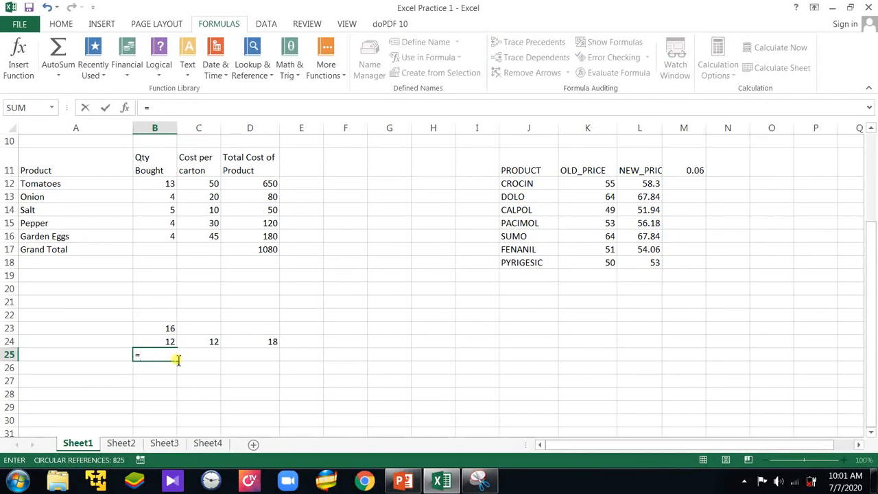
{"action": "type", "text": "B"}
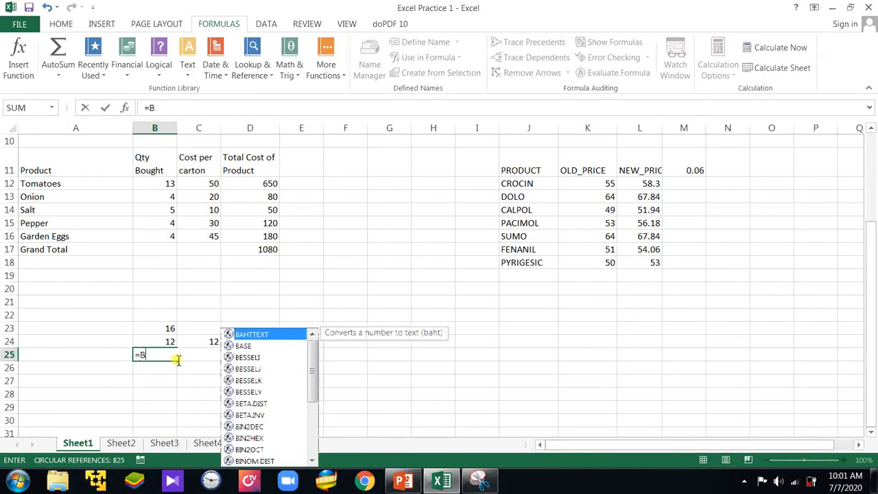
{"action": "type", "text": "23"}
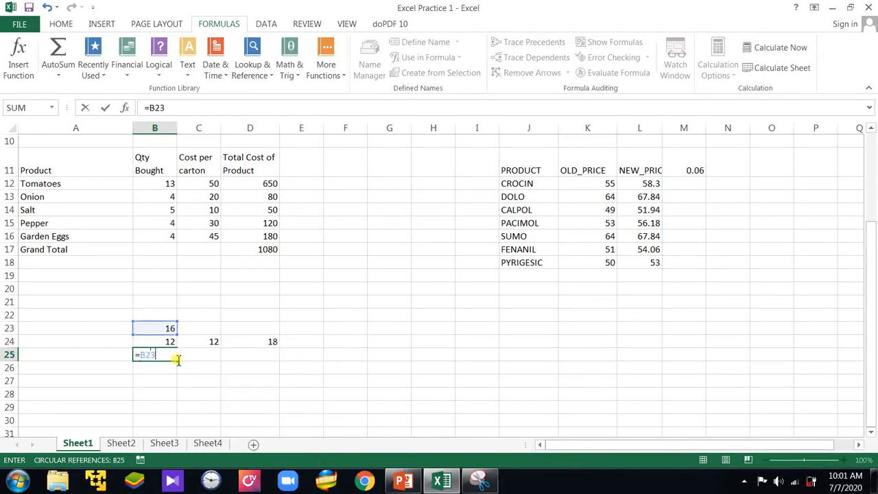
{"action": "type", "text": "*"}
{"action": "left_click", "coordinate": [171, 341]}
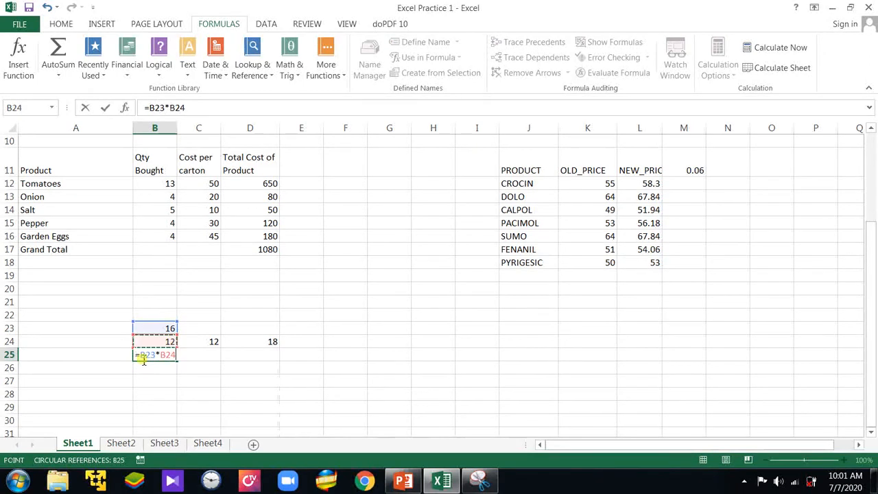
{"action": "left_click", "coordinate": [139, 354]}
{"action": "type", "text": "$B"}
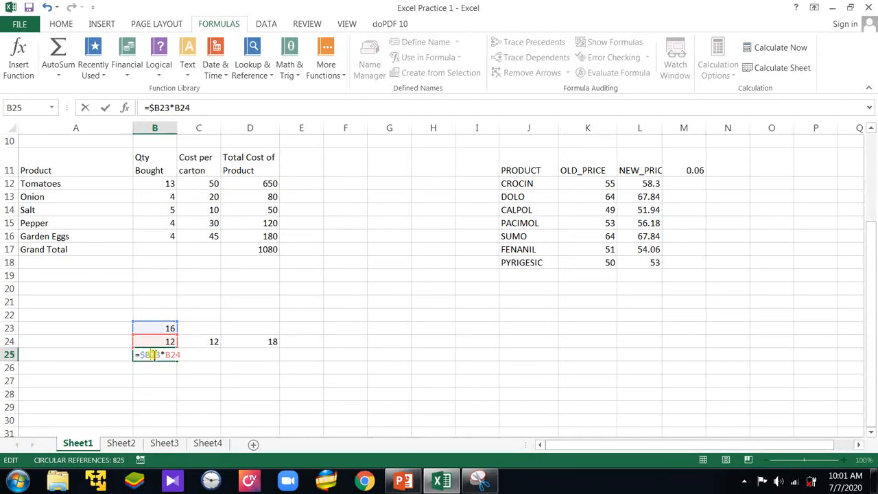
{"action": "type", "text": "$"}
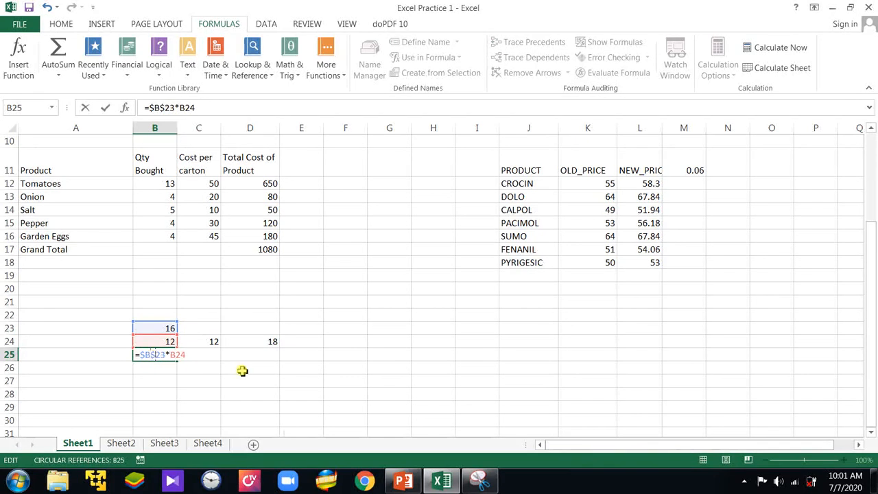
{"action": "key", "text": "Return"}
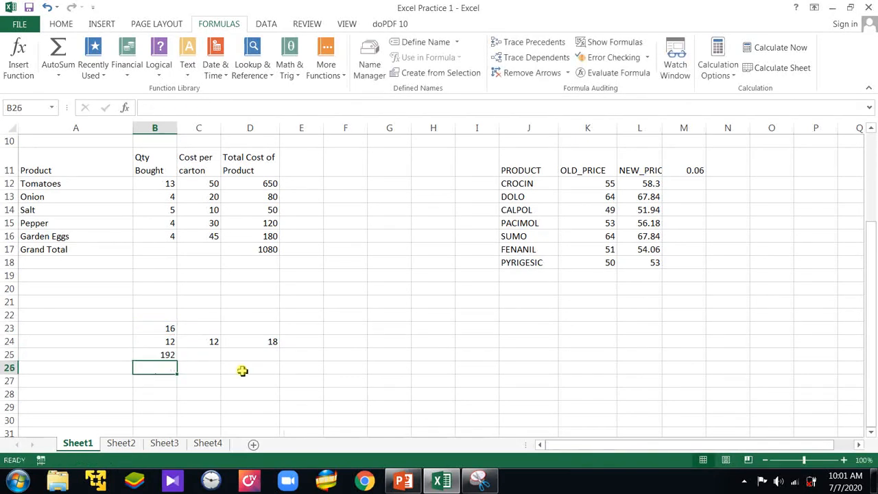
Step: Fill the absolute-reference formula in B25 across to D25 and inspect the copied formulas in C25 and D25
{"action": "left_click", "coordinate": [140, 354]}
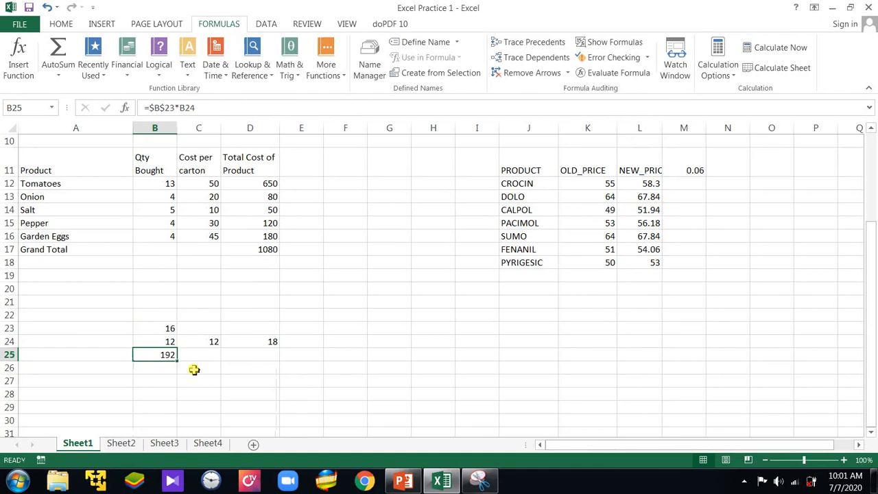
{"action": "left_click_drag", "start_coordinate": [178, 361], "coordinate": [266, 359]}
{"action": "left_click", "coordinate": [250, 383]}
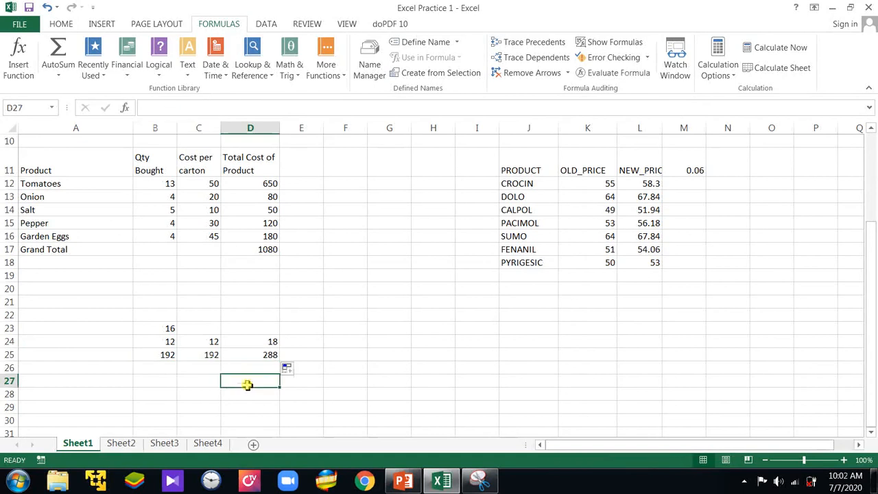
{"action": "left_click", "coordinate": [211, 354]}
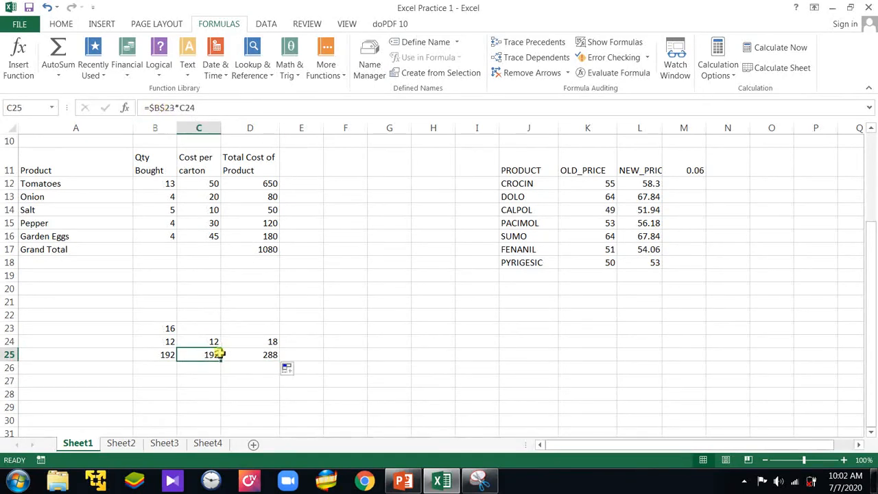
{"action": "left_click", "coordinate": [262, 357]}
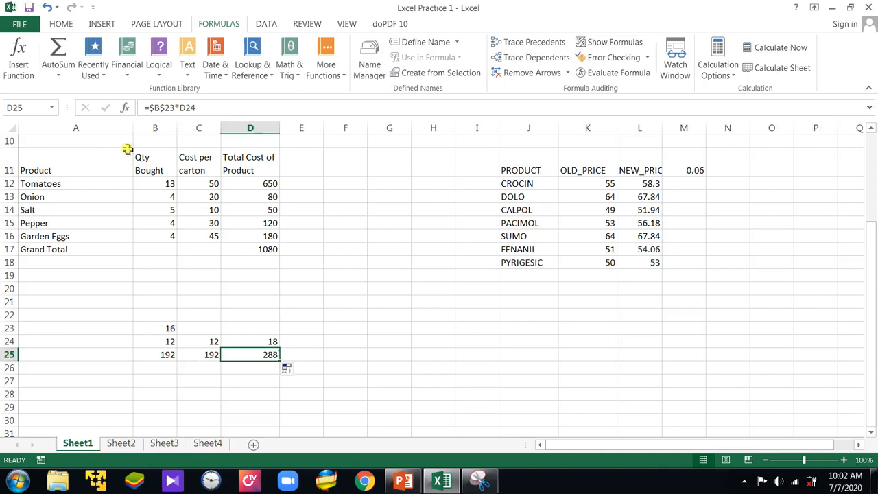
{"action": "left_click", "coordinate": [153, 108]}
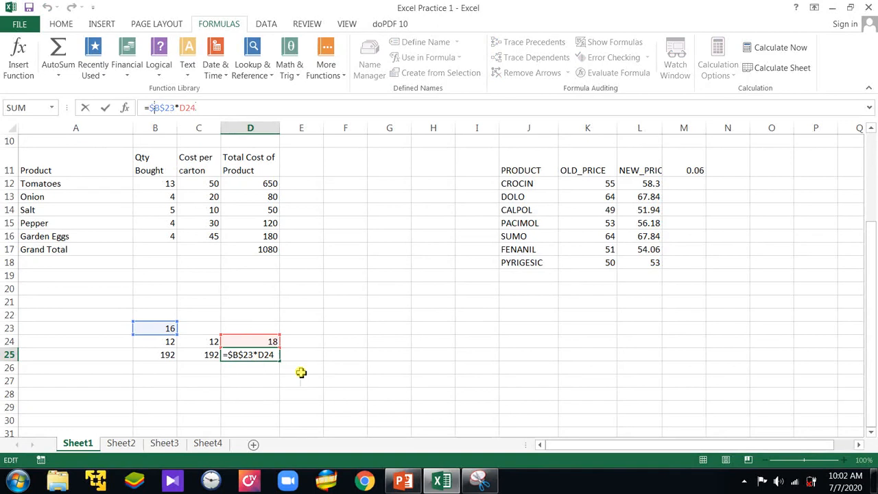
{"action": "key", "text": "BackSpace"}
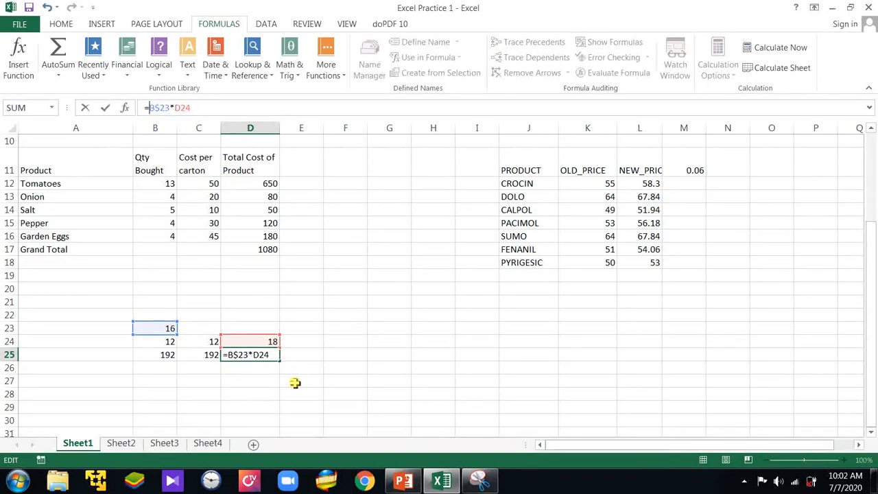
{"action": "left_click", "coordinate": [152, 354]}
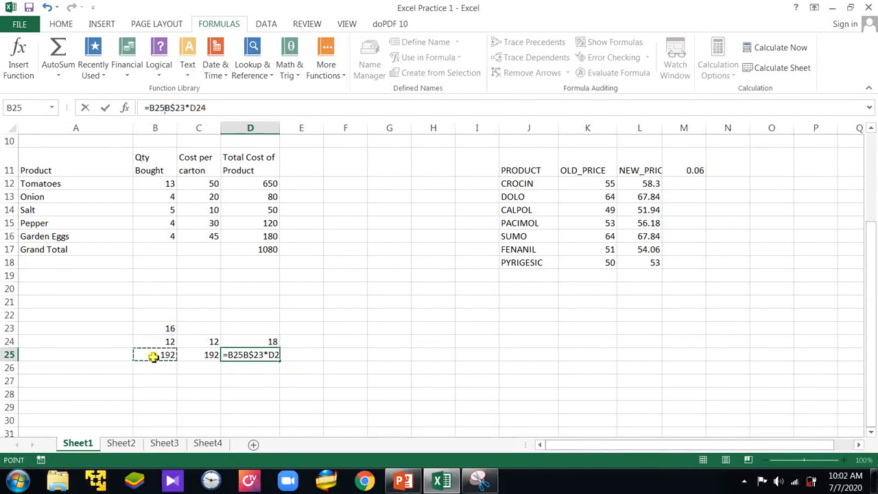
{"action": "key", "text": "BackSpace"}
{"action": "key", "text": "BackSpace"}
{"action": "key", "text": "BackSpace"}
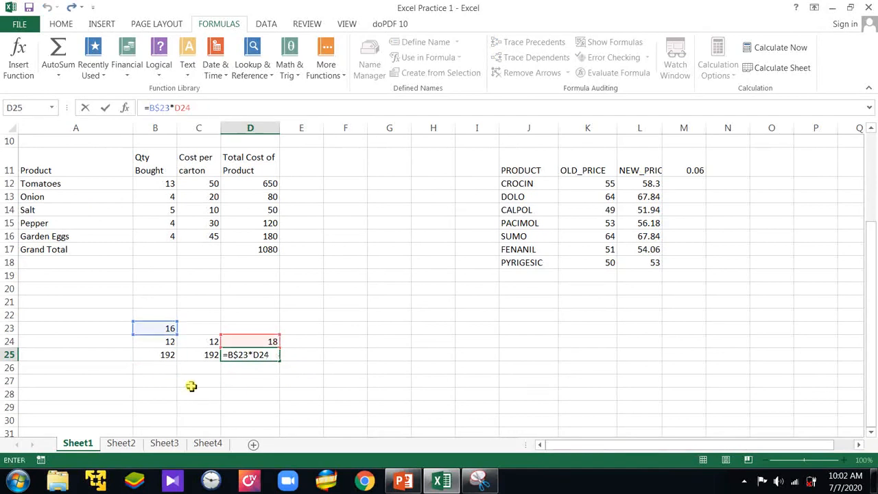
{"action": "key", "text": "ctrl+Return"}
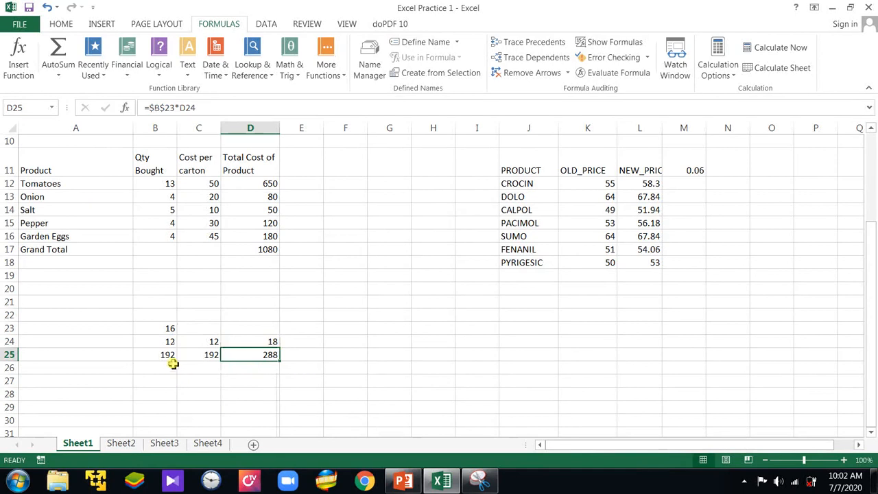
Step: Change the formula in B25 to the mixed reference =B$23*B24, keeping only the row of B23 constant
{"action": "left_click", "coordinate": [170, 358]}
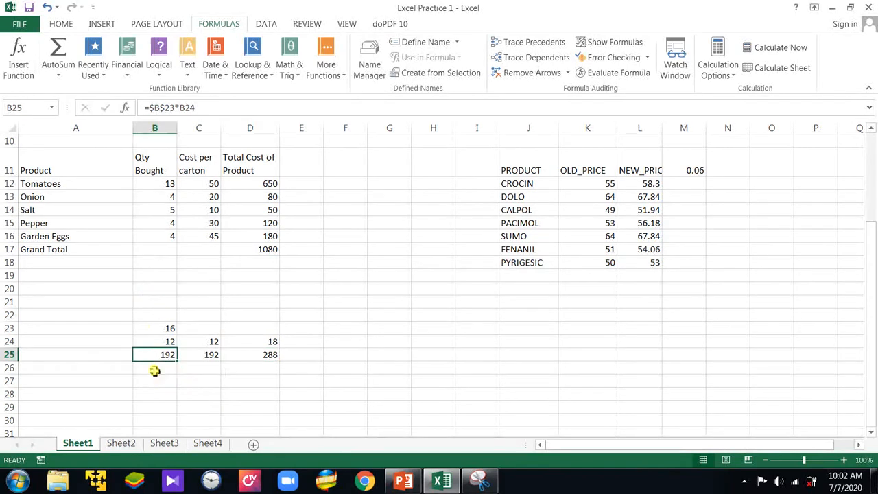
{"action": "left_click", "coordinate": [152, 107]}
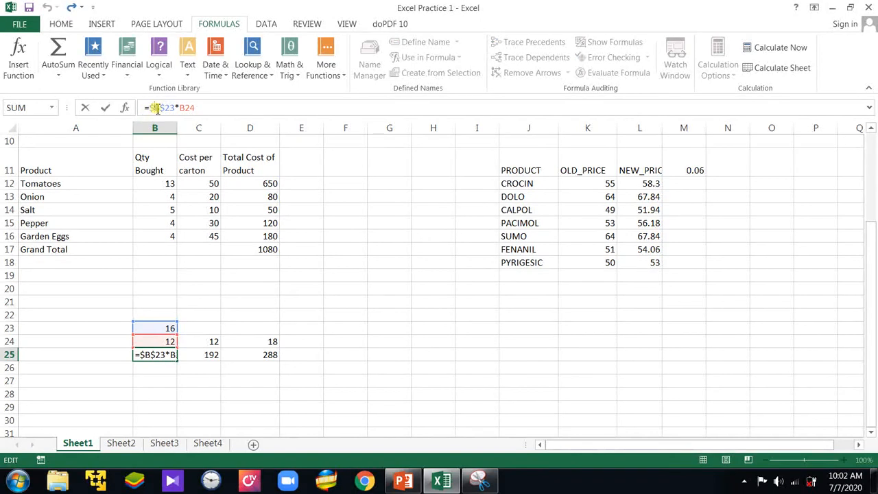
{"action": "key", "text": "F4"}
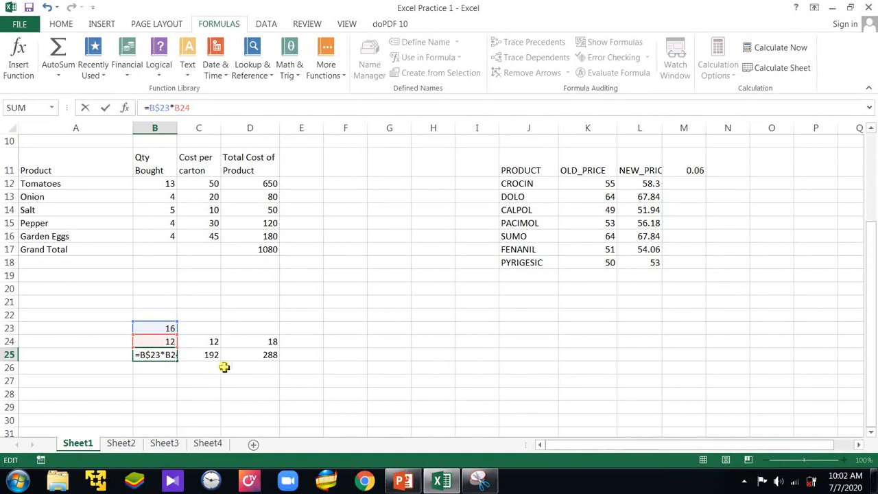
{"action": "key", "text": "Return"}
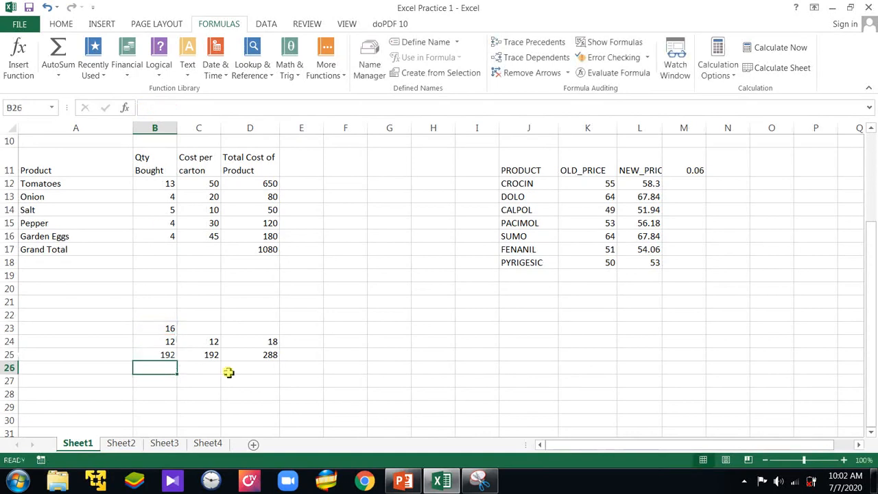
Step: Fill the mixed-reference formula from B25 across to D25 and inspect the copied formula in C25
{"action": "left_click", "coordinate": [156, 355]}
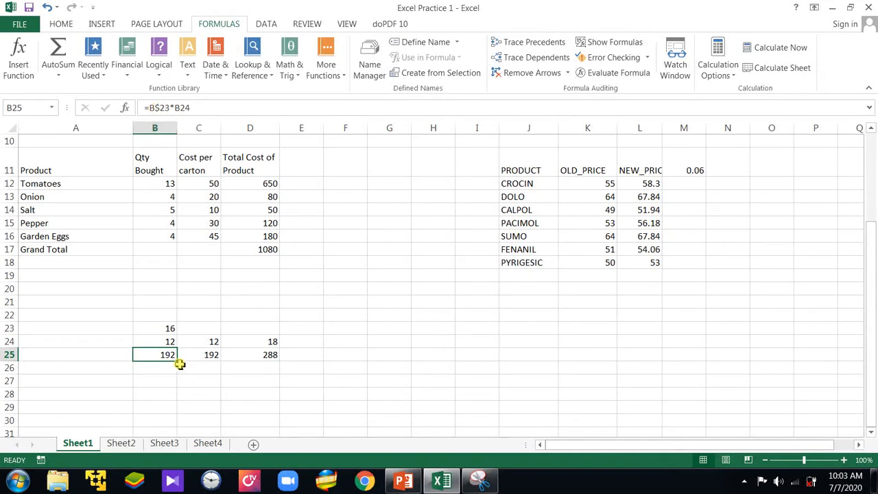
{"action": "left_click_drag", "start_coordinate": [179, 362], "coordinate": [265, 357]}
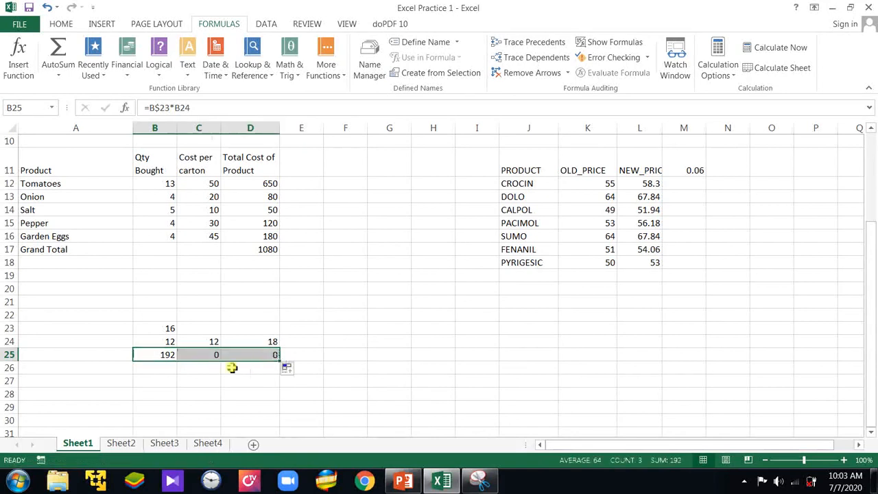
{"action": "left_click", "coordinate": [226, 369]}
{"action": "left_click", "coordinate": [209, 356]}
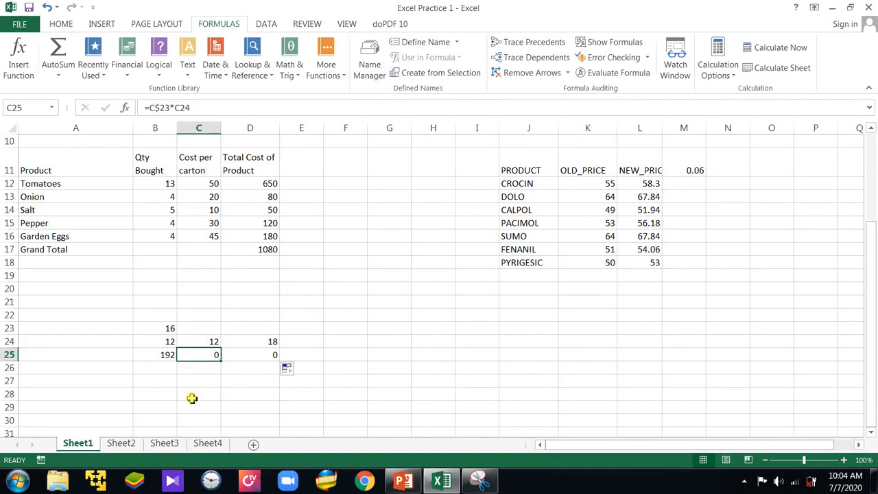
Step: Switch to the PowerPoint presentation and go from the Mixed Cell Reference slide to the Sample 7 slide
{"action": "left_click", "coordinate": [403, 480]}
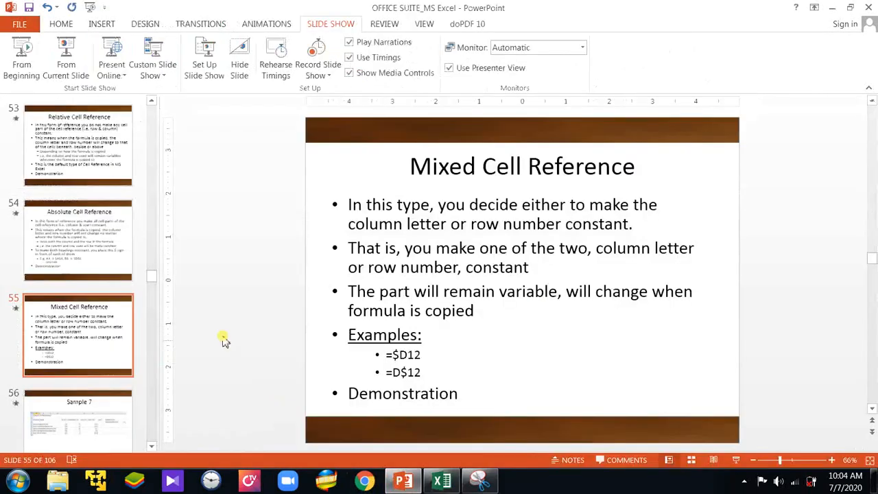
{"action": "scroll", "coordinate": [223, 339], "scroll_direction": "down", "scroll_amount": 3}
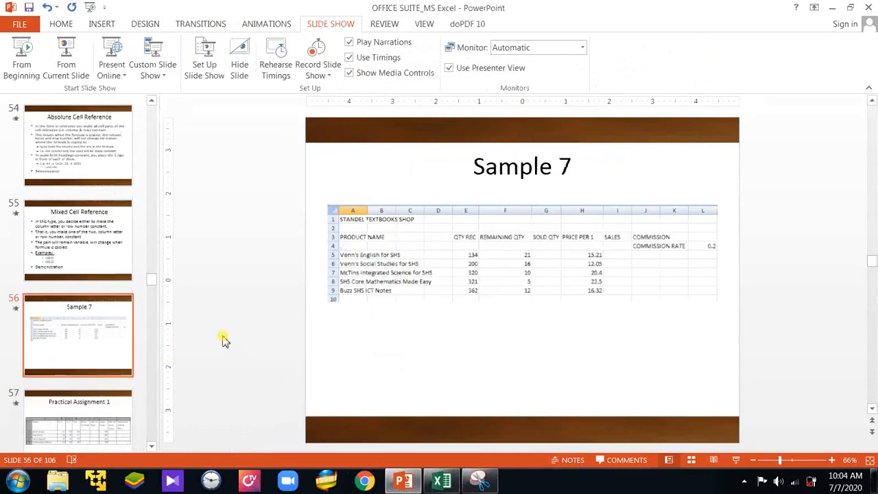